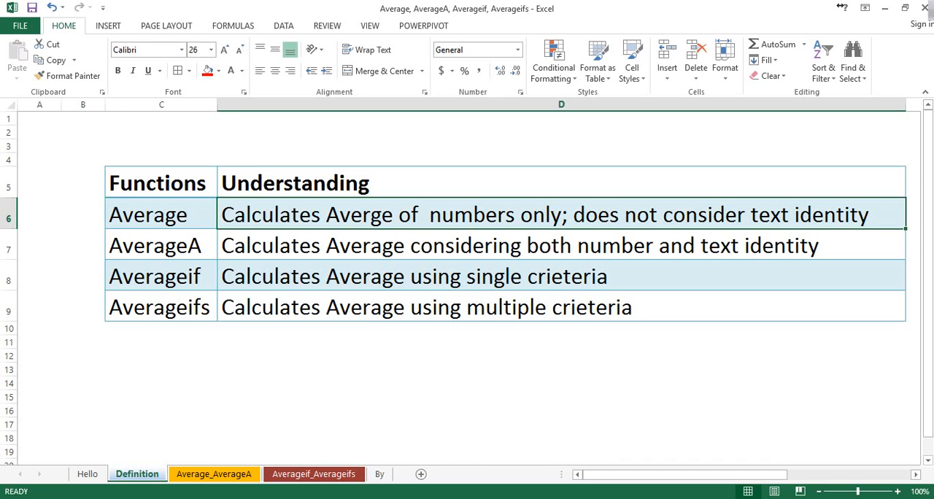
Review the AverageA, Averageif and Averageifs rows in the function definitions table on the Definition sheet.
key(Left)
key(Left)
key(Down)
key(Right)
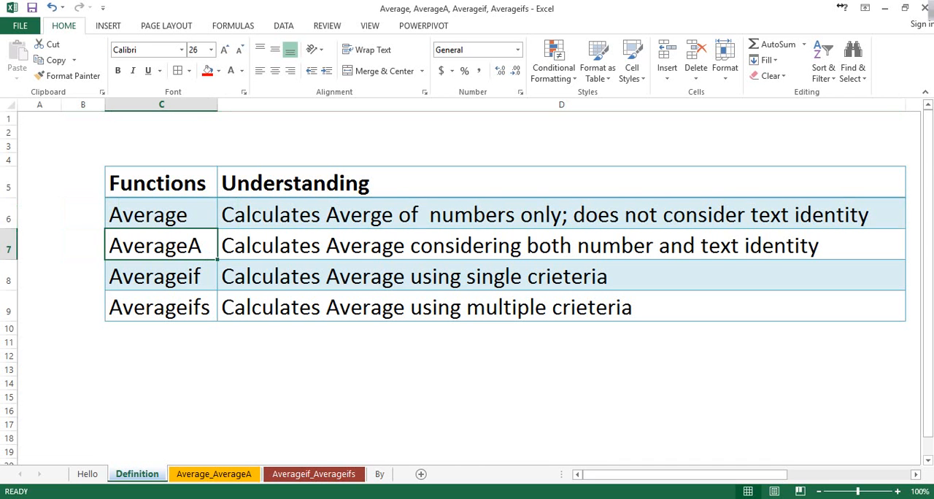
key(Right)
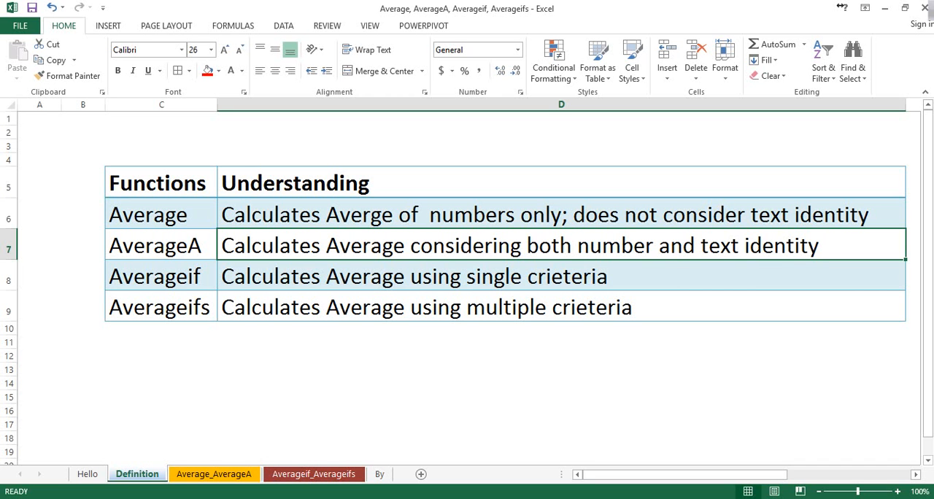
key(Left)
key(Down)
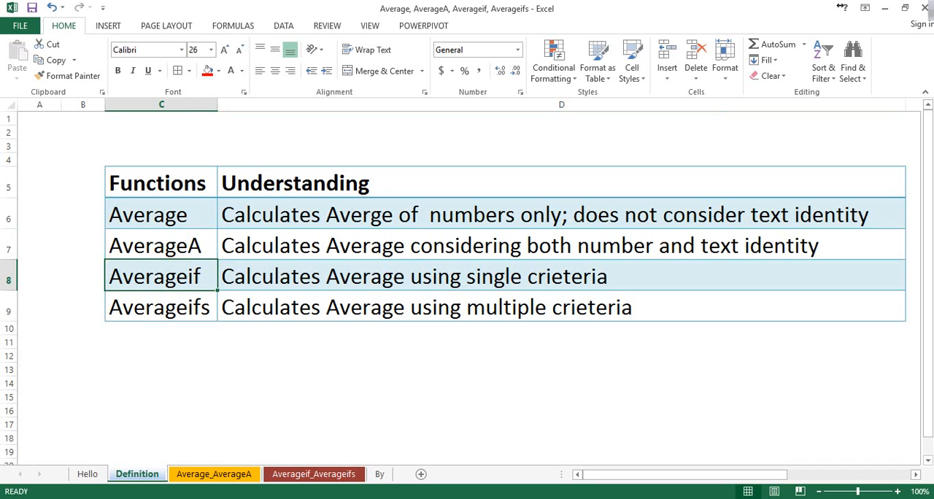
click(161, 307)
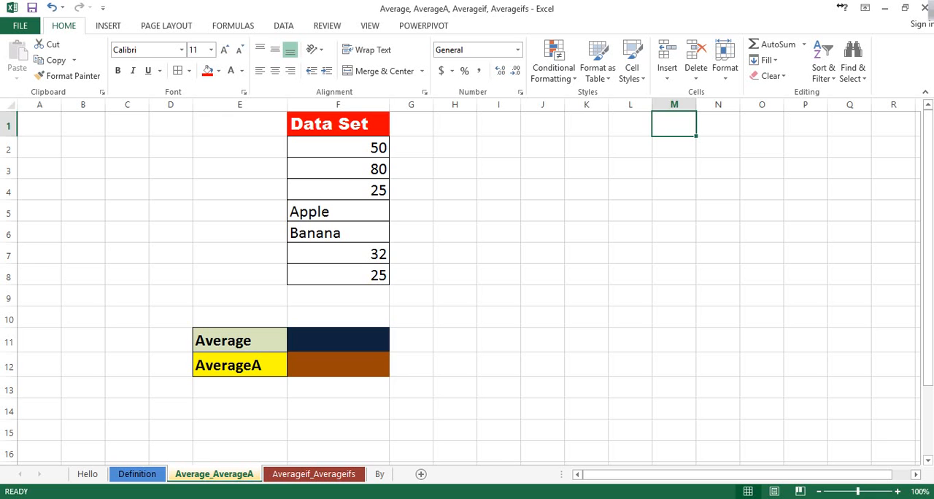
On the Average_AverageA sheet, examine the empty result cells, the numeric entries in F2:F4 and F7:F8, and the text entries in F5:F6.
click(338, 365)
click(338, 341)
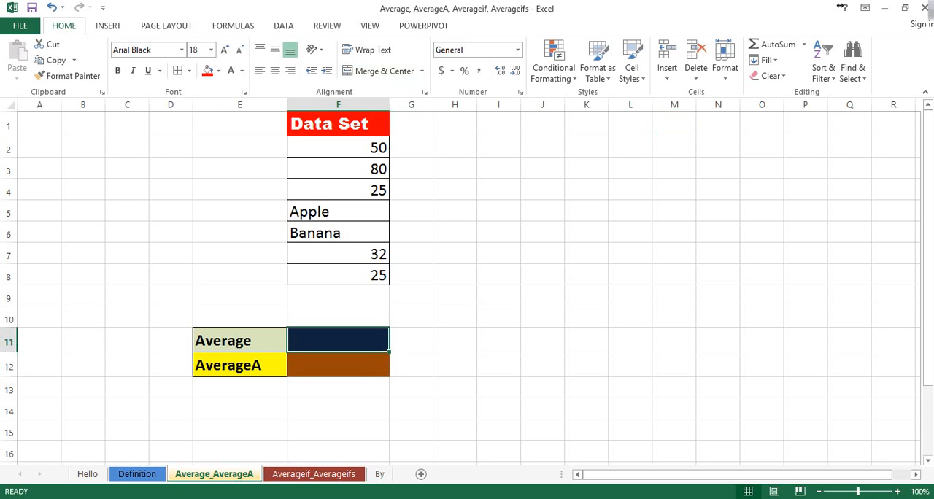
click(337, 147)
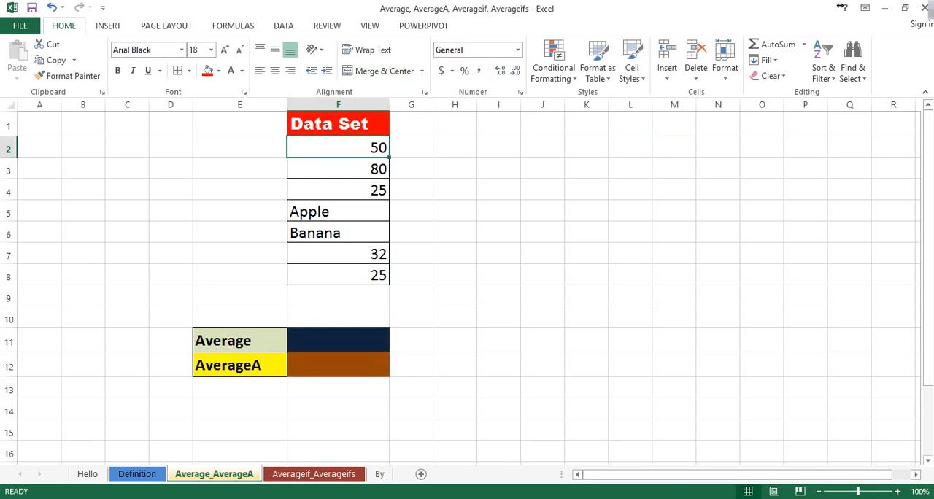
key(shift+Down)
key(shift+Down)
key(shift+Down)
key(shift+Down)
key(shift+Down)
key(shift+Down)
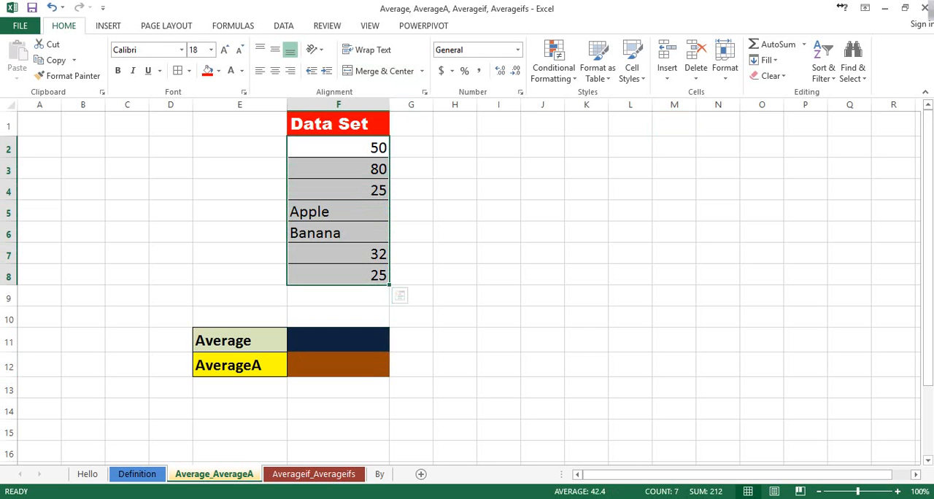
key(shift+Up)
key(shift+Up)
key(shift+Up)
key(shift+Up)
key(shift+Up)
key(shift+Up)
key(shift+Down)
key(shift+Down)
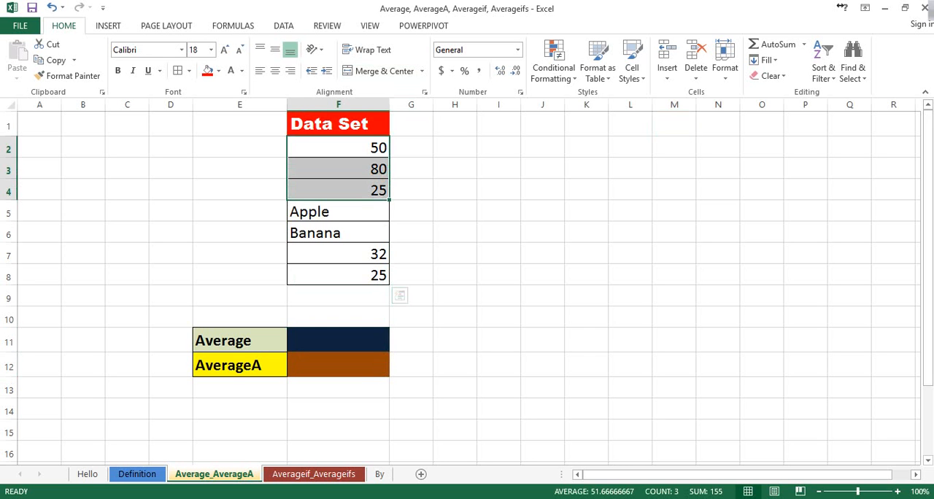
ctrl+drag(338, 254, 338, 275)
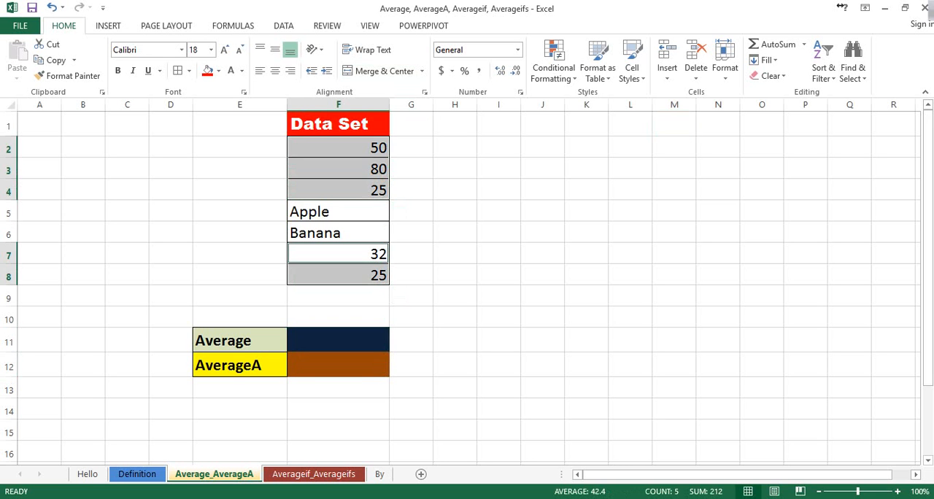
drag(338, 212, 338, 233)
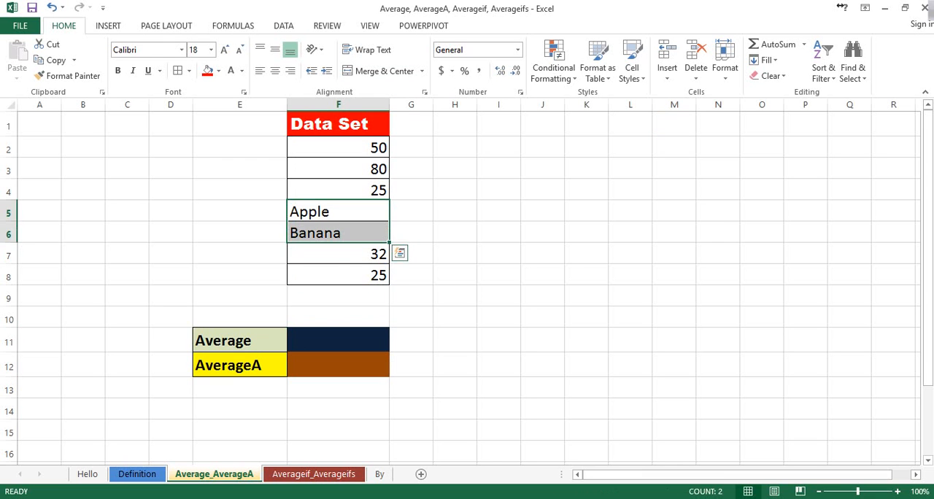
Enter the formula =AVERAGE(F2:F8) in cell F11, beside the Average label.
click(338, 341)
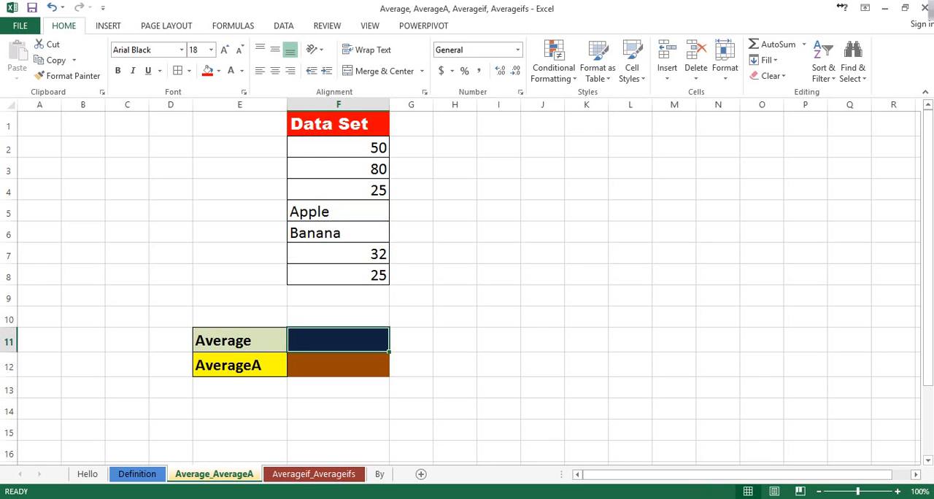
text(=)
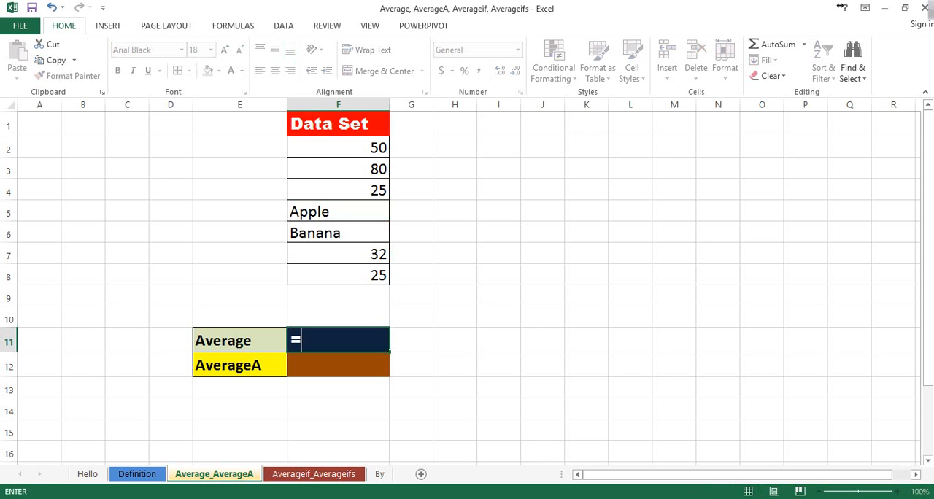
text(aver)
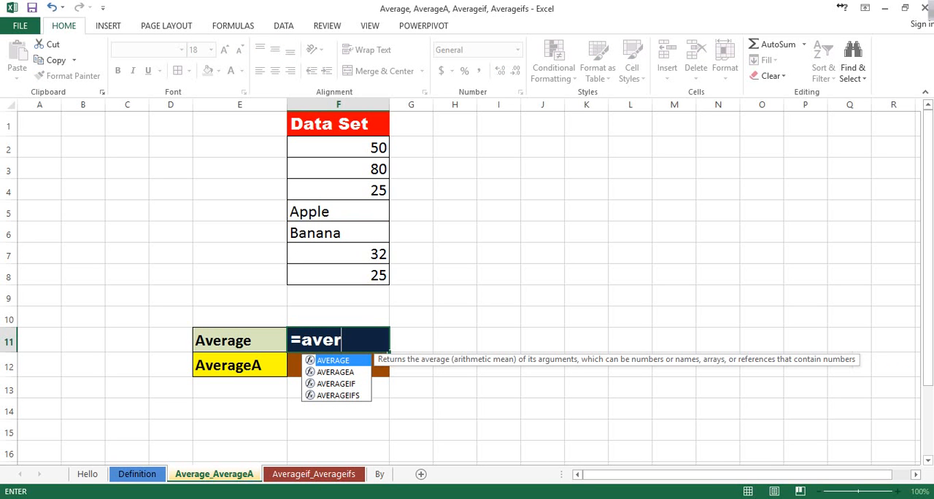
key(Tab)
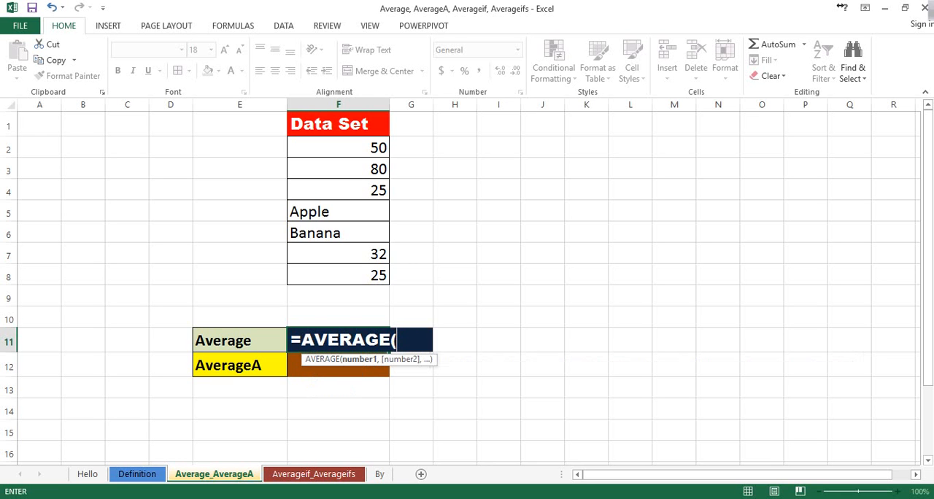
drag(365, 149, 387, 284)
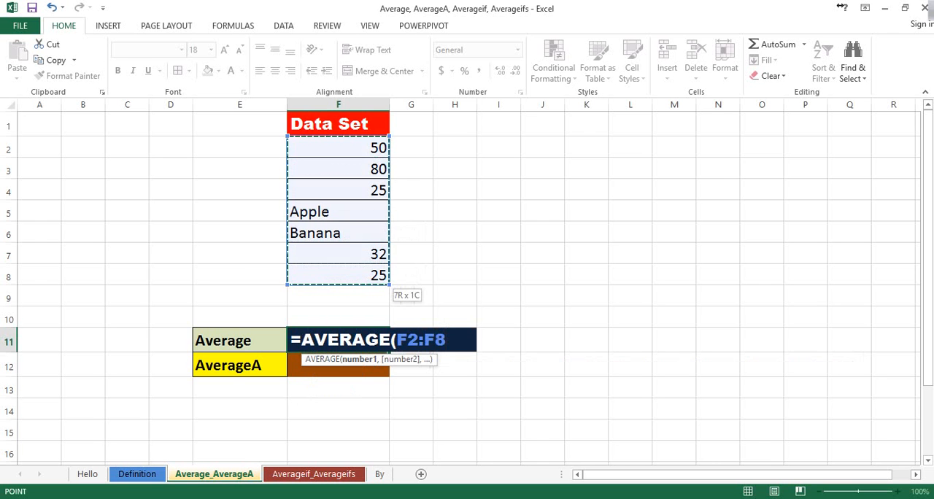
text())
key(Return)
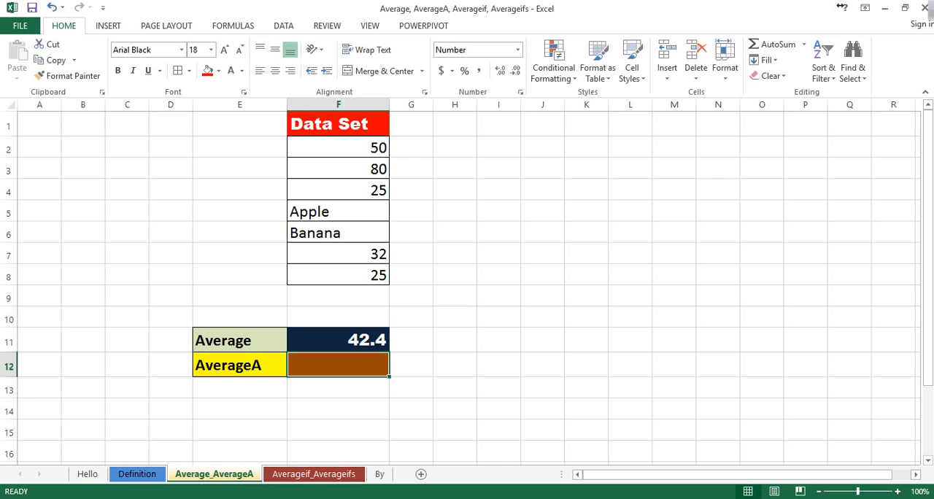
Enter the formula =AVERAGEA(F2:F8) in cell F12, beside the AverageA label.
text(=)
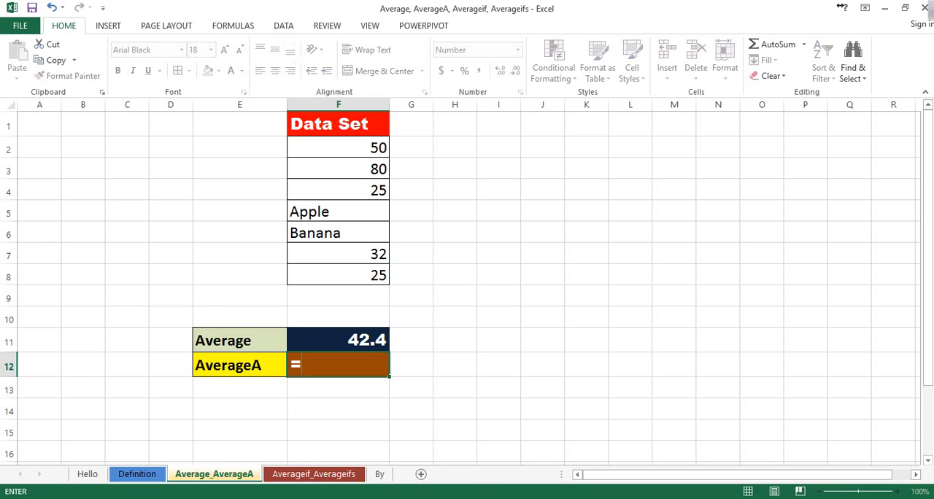
text(aver)
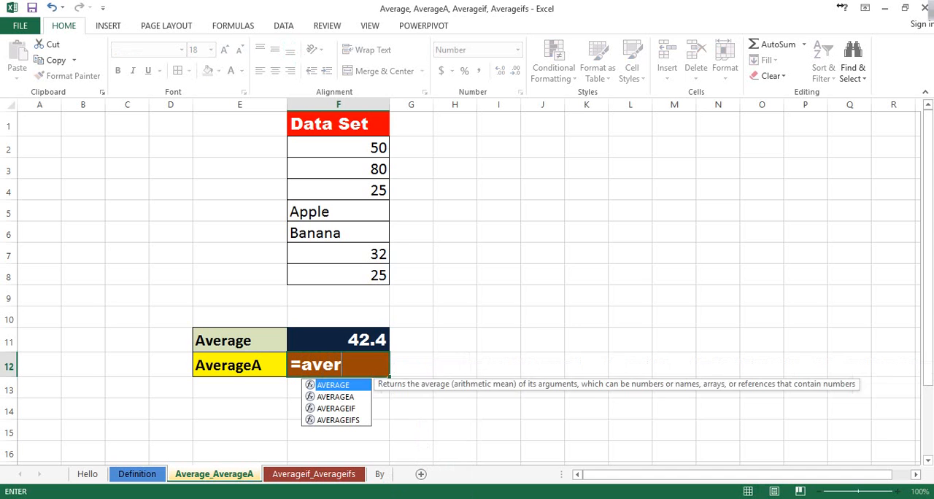
key(Down)
key(Down)
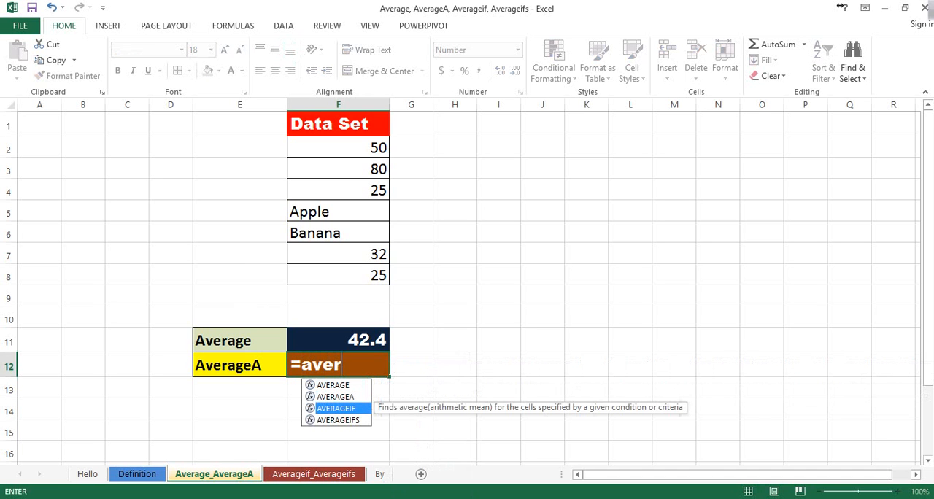
key(Up)
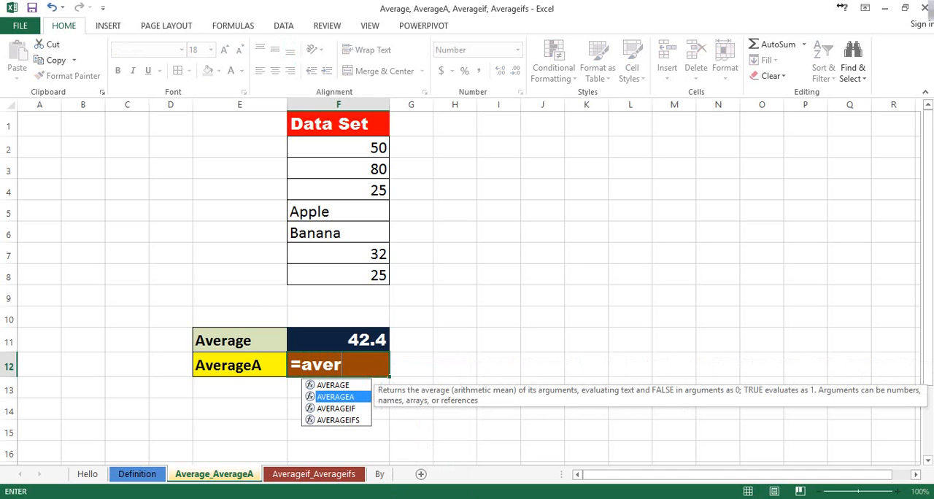
key(Tab)
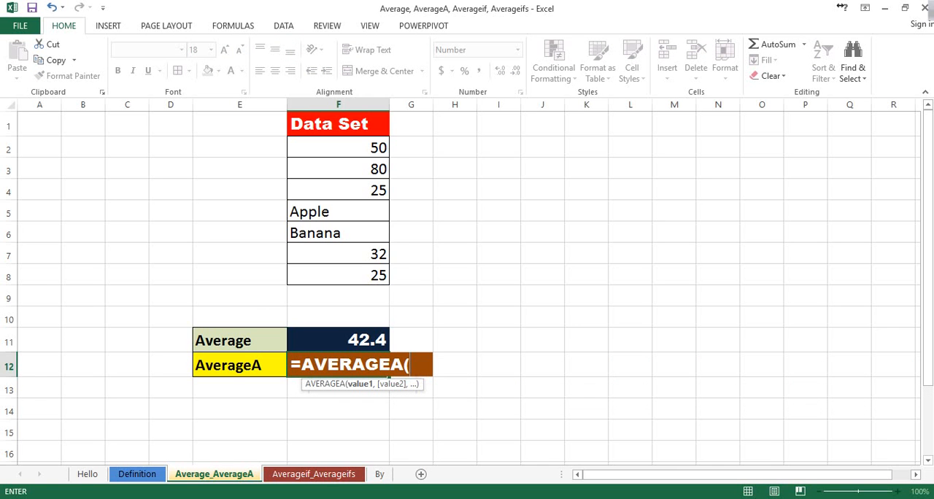
drag(350, 149, 384, 281)
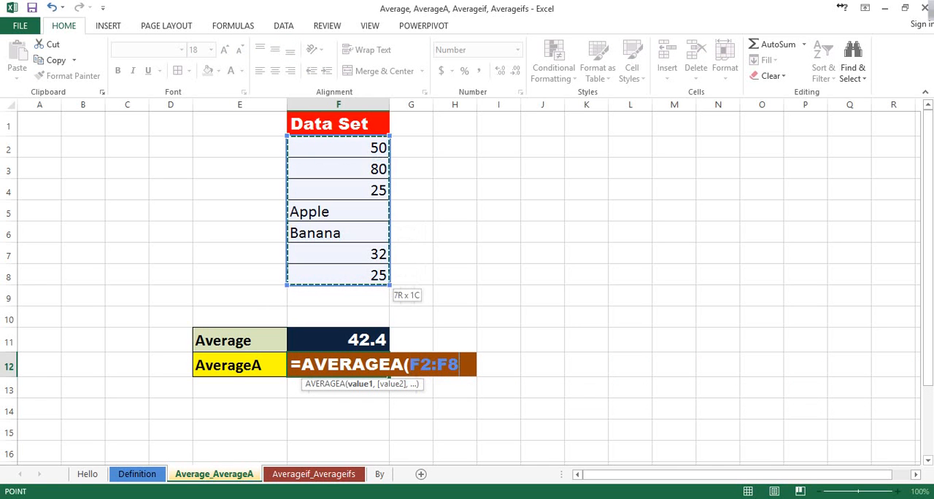
text())
key(Return)
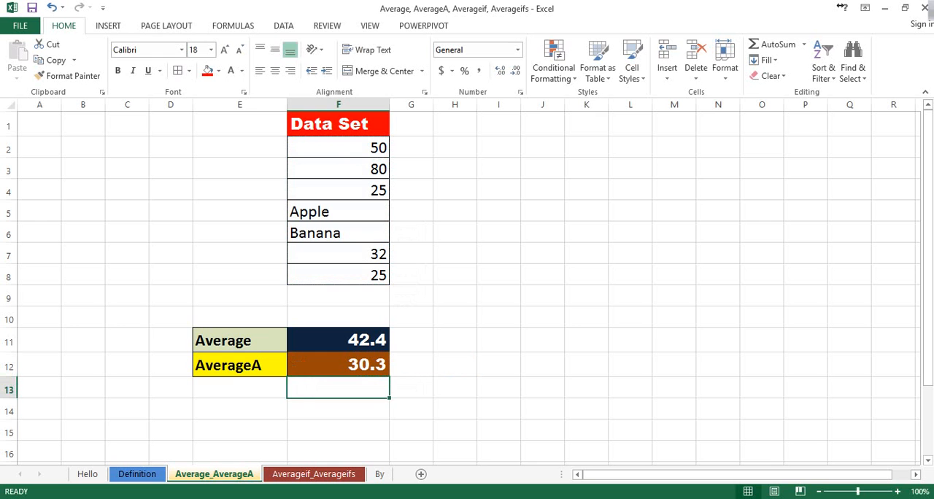
Compare the Average and AverageA results in F11:F12 against the numeric and text entries of the data set in F2:F8.
click(239, 341)
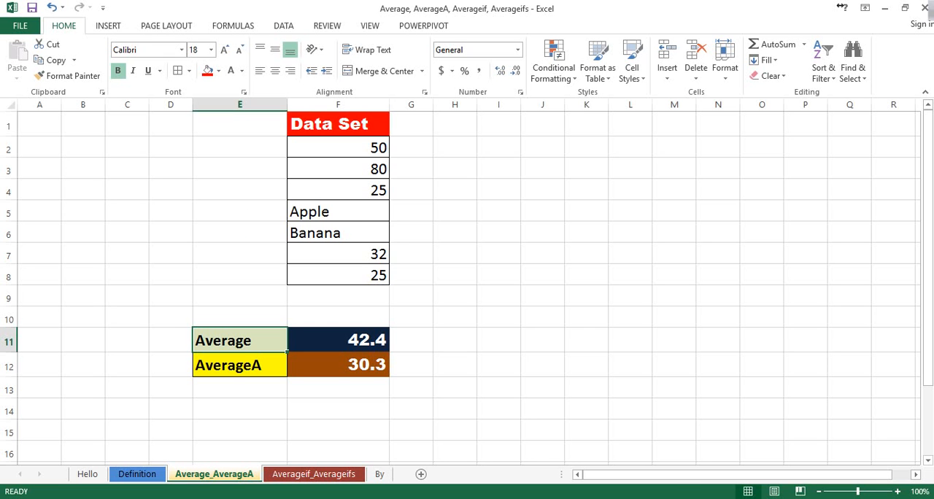
drag(338, 148, 338, 275)
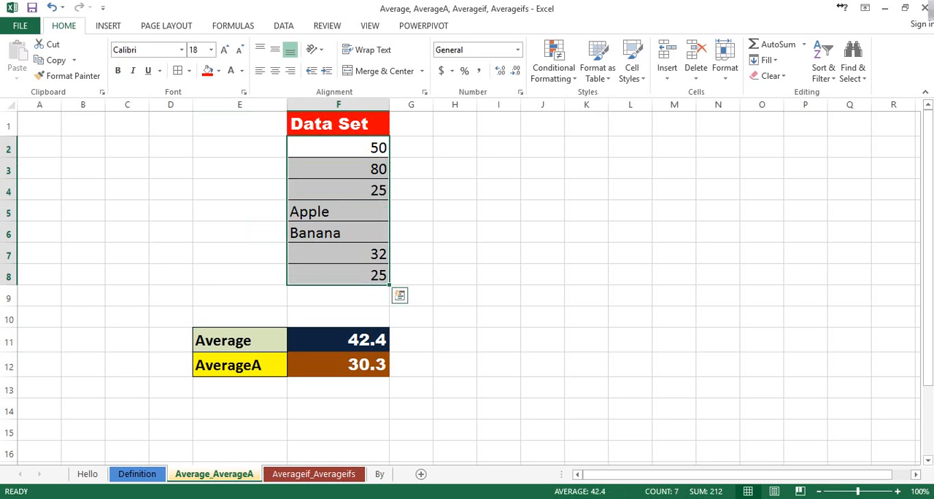
click(240, 365)
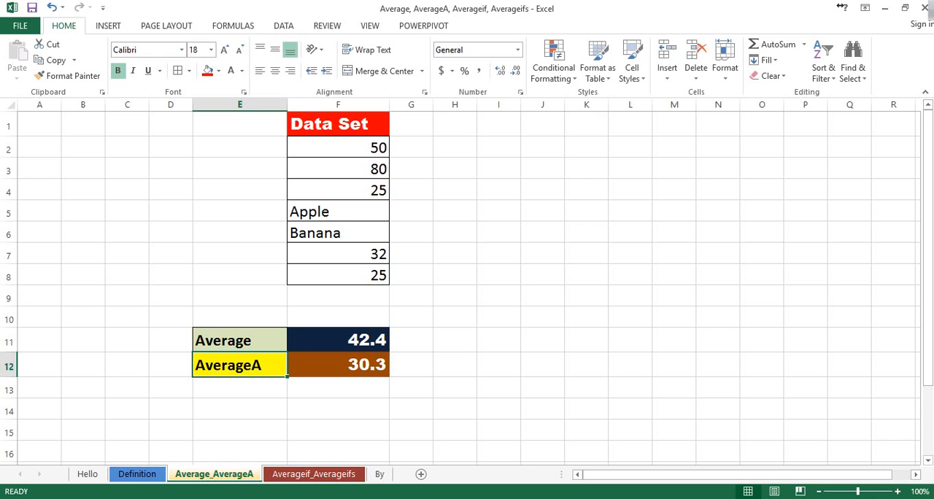
drag(338, 148, 338, 275)
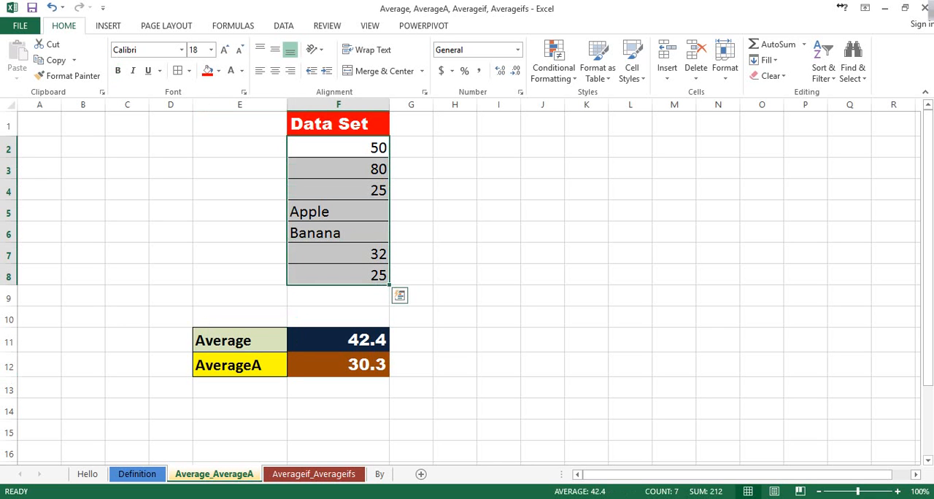
click(338, 365)
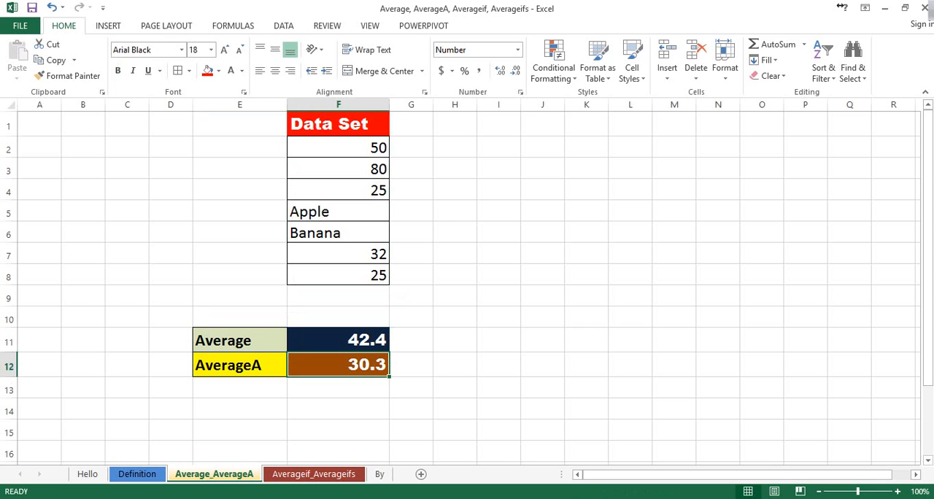
click(239, 341)
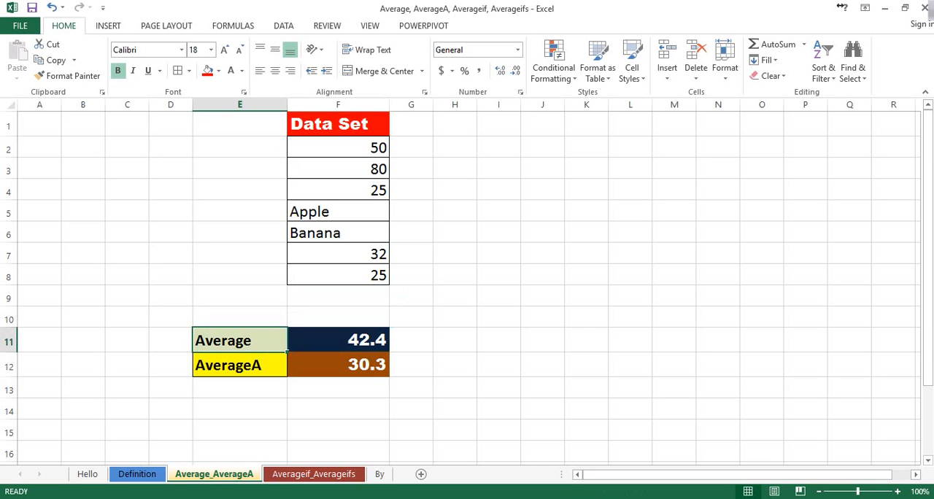
click(338, 341)
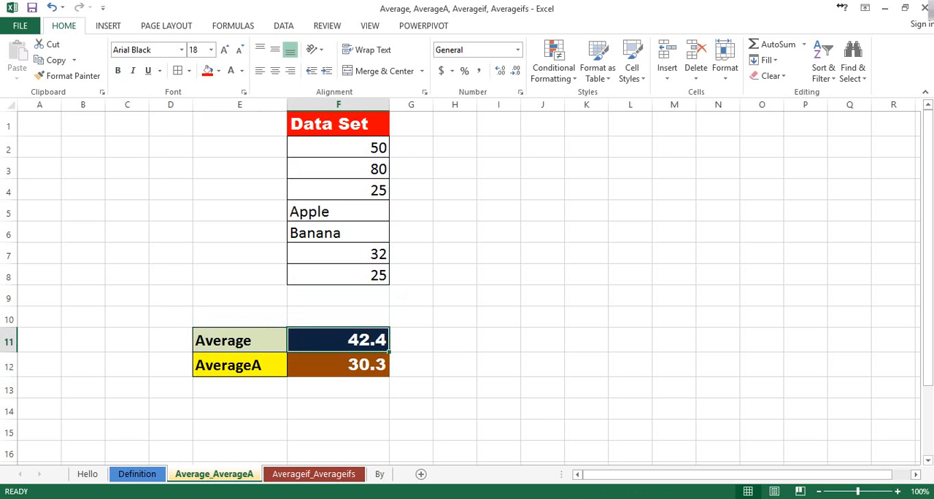
click(338, 365)
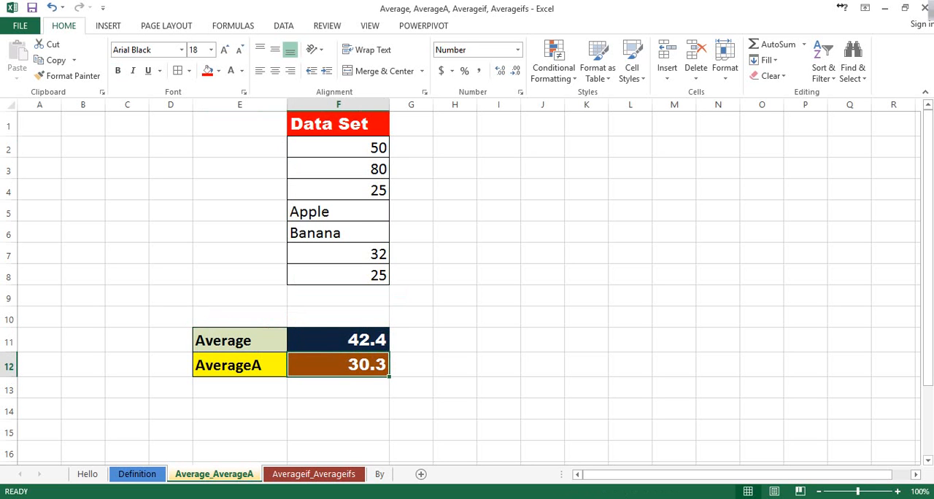
drag(338, 148, 338, 190)
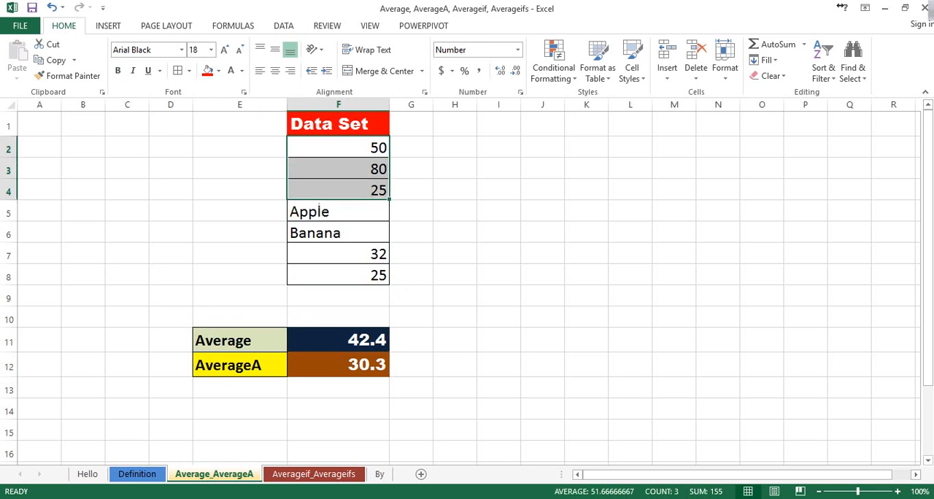
drag(338, 254, 338, 275)
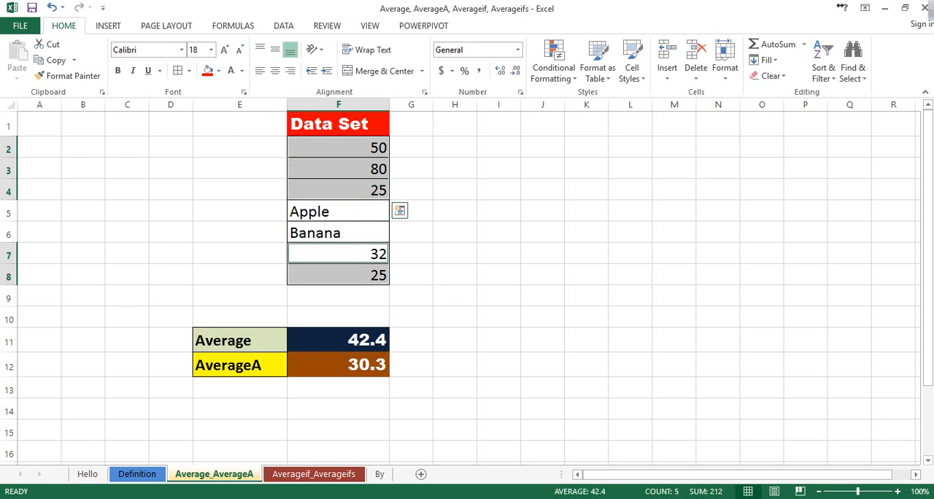
drag(338, 211, 338, 233)
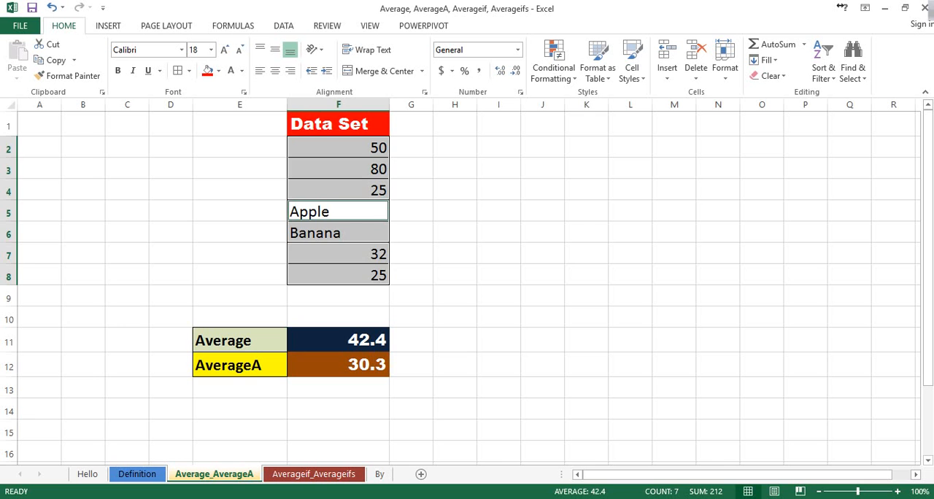
click(499, 295)
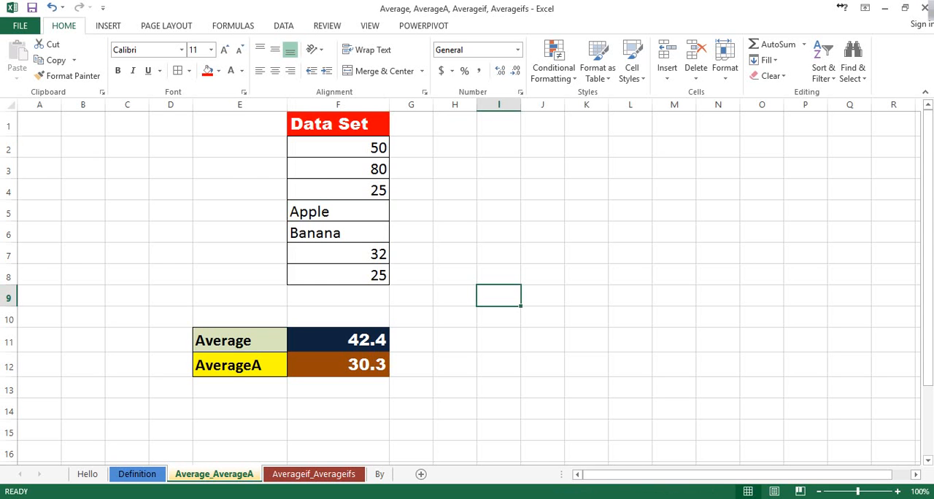
Open the Averageif_Averageifs sheet and examine the fruit names, quantities and prices in C3:E12.
click(314, 473)
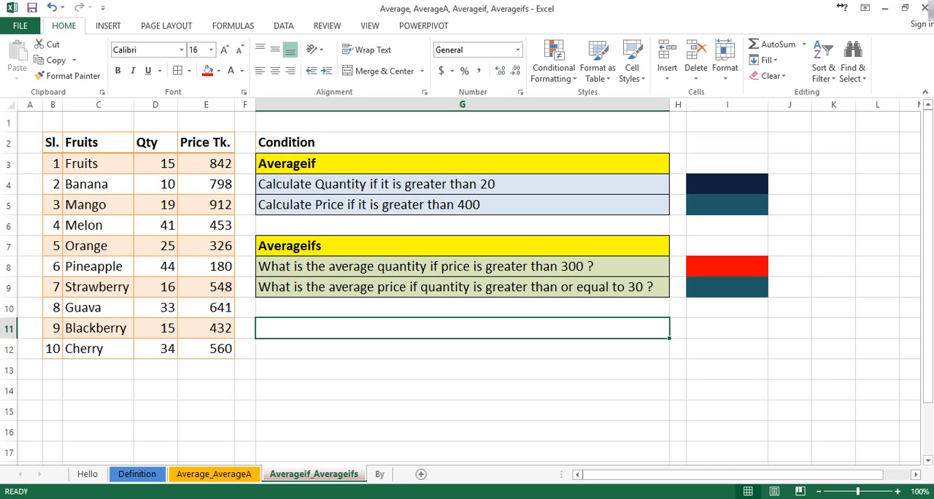
click(98, 143)
drag(97, 163, 98, 351)
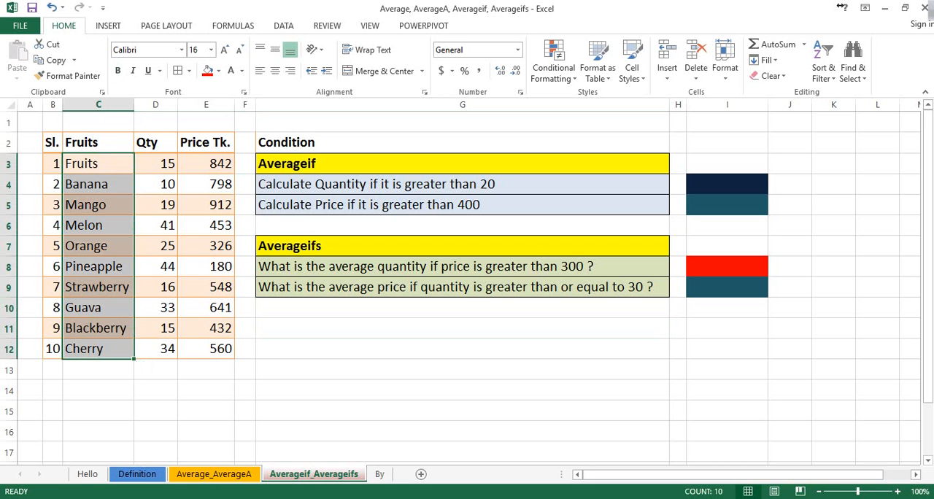
drag(156, 163, 156, 350)
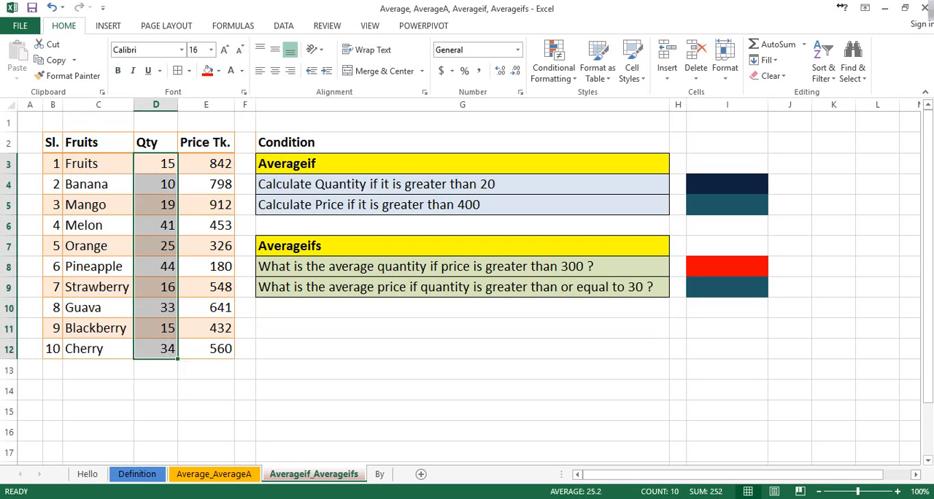
drag(206, 163, 206, 349)
click(156, 164)
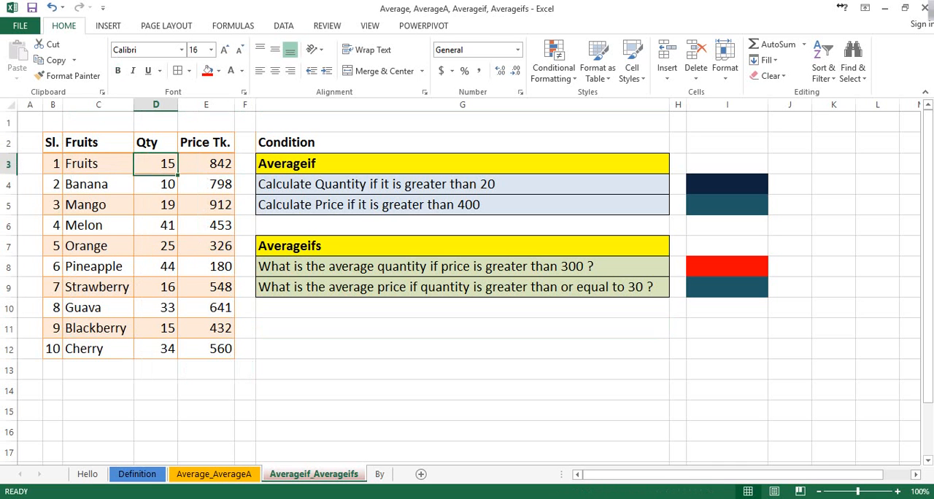
click(205, 164)
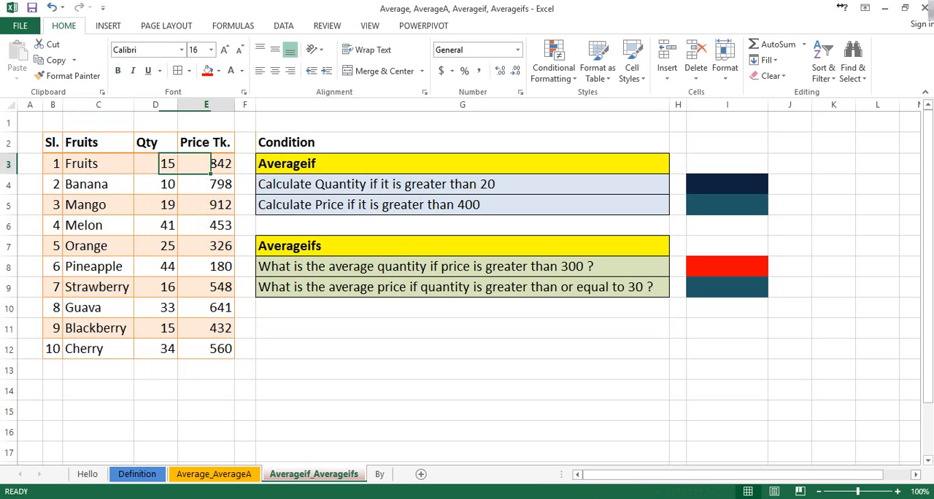
click(156, 184)
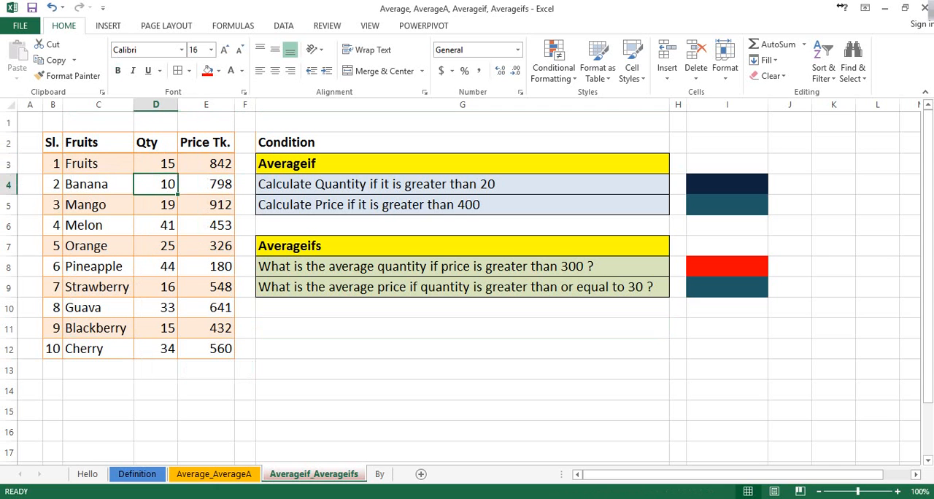
click(205, 184)
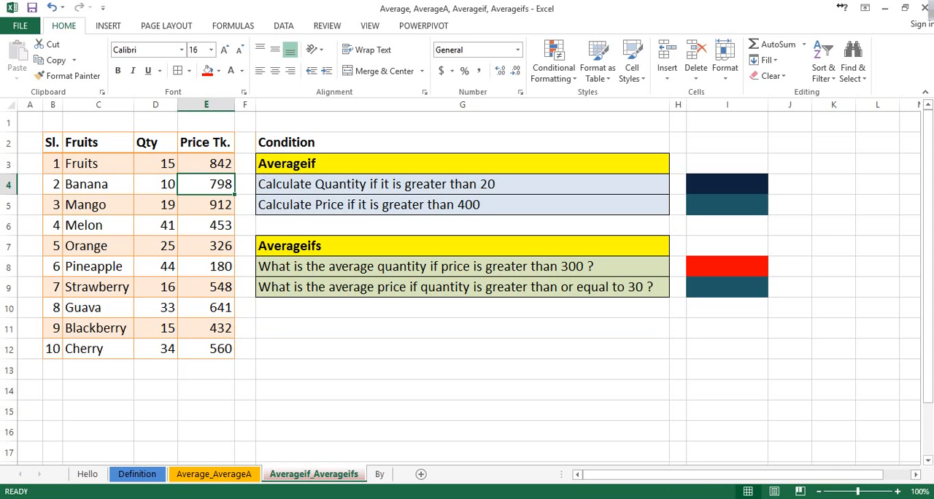
click(155, 184)
click(205, 184)
Examine the two Averageif conditions in G4:G5, relating the quantity condition to the values in D3:D12.
click(462, 184)
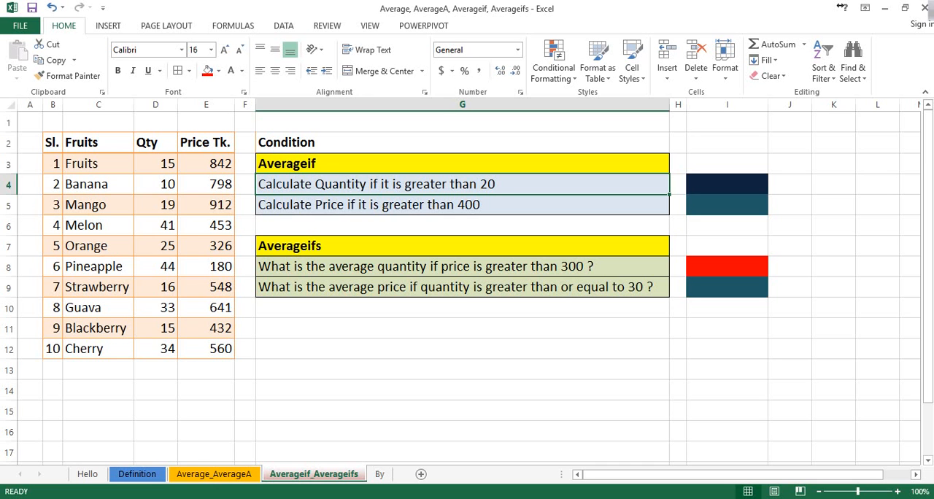
drag(156, 165, 155, 349)
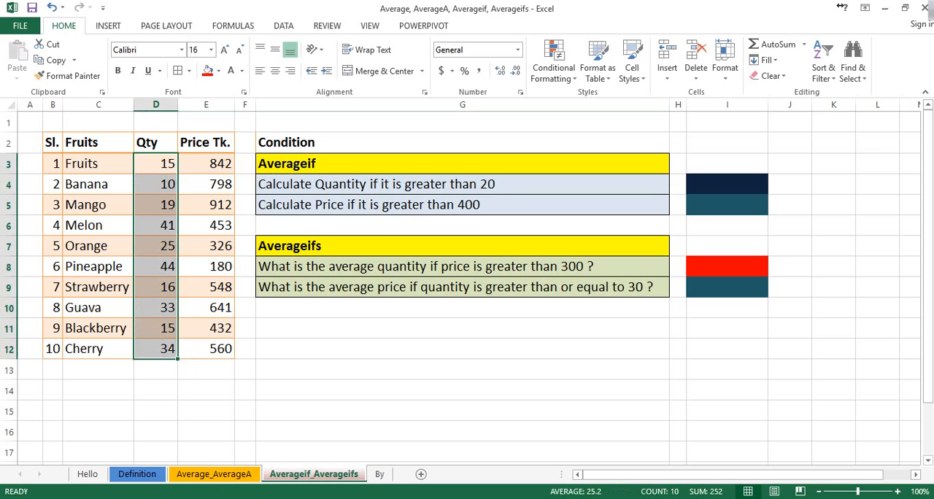
click(462, 205)
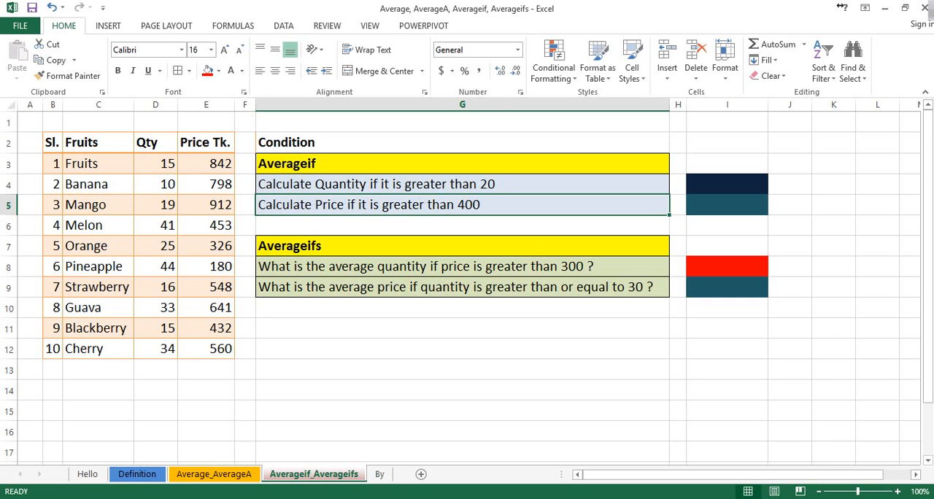
Insert the word "Average" after "Calculate" in the Averageif condition texts in G4 and G5.
double_click(312, 184)
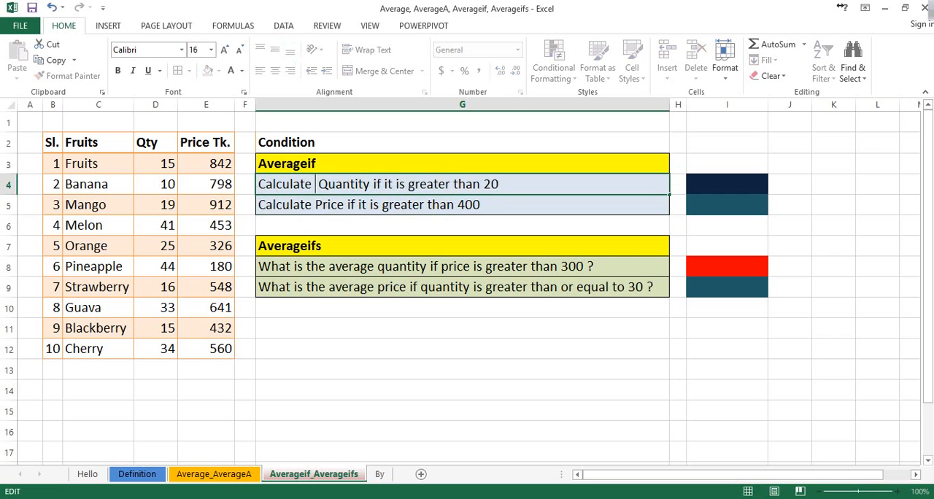
text(Averag)
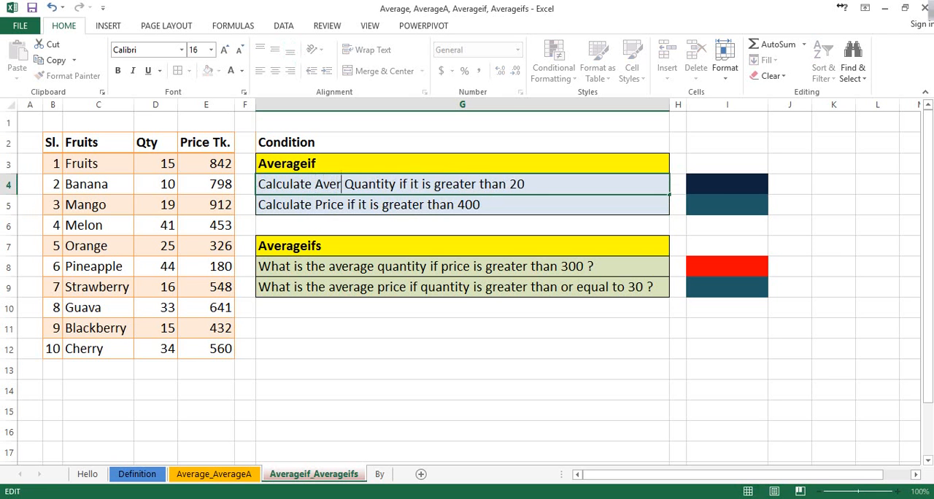
text(e)
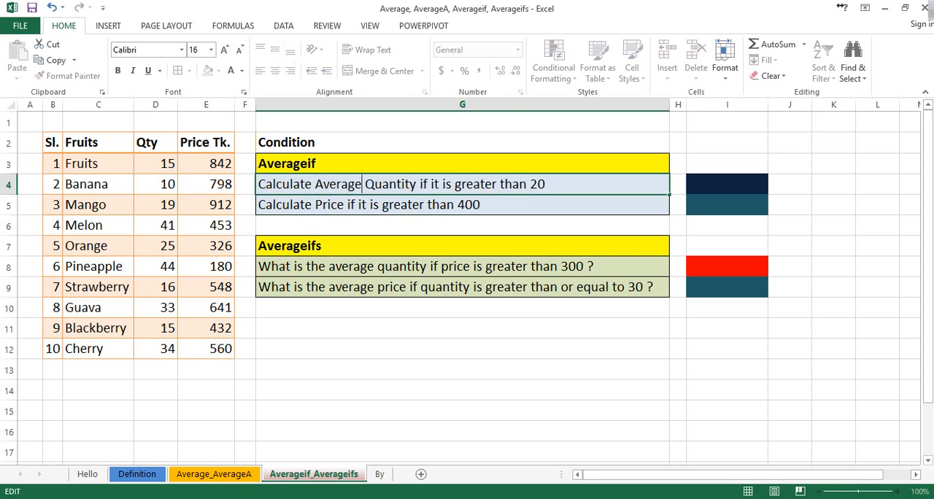
key(Return)
double_click(316, 205)
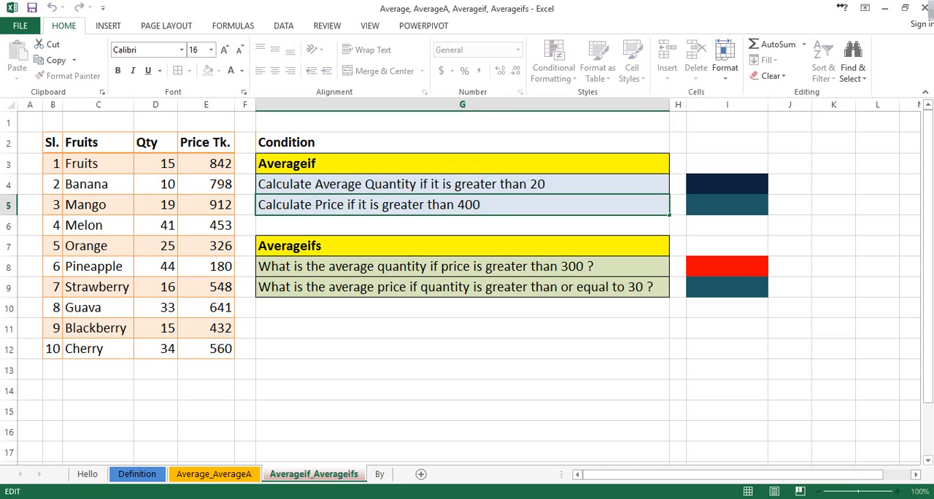
text(Average)
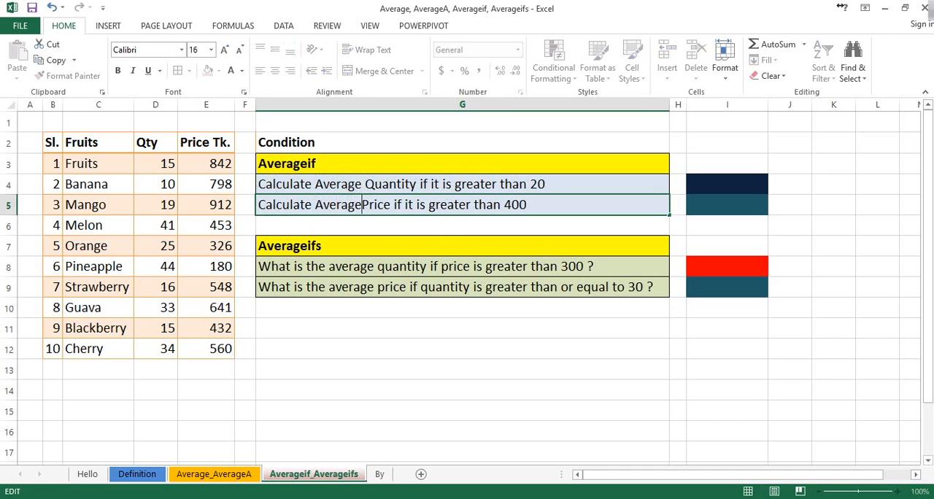
click(438, 329)
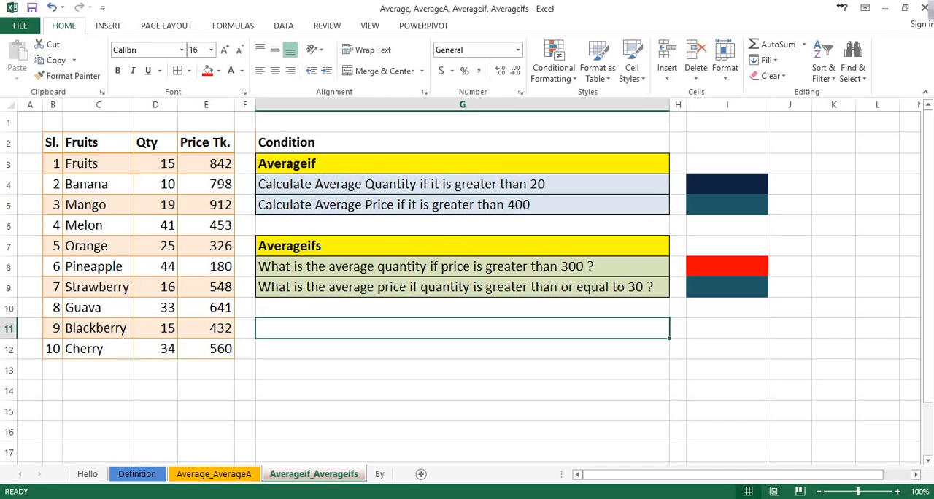
Enter the formula =AVERAGEIF(D12,">20") in cell I4 and check its result against the quantities in D3:D12.
click(438, 184)
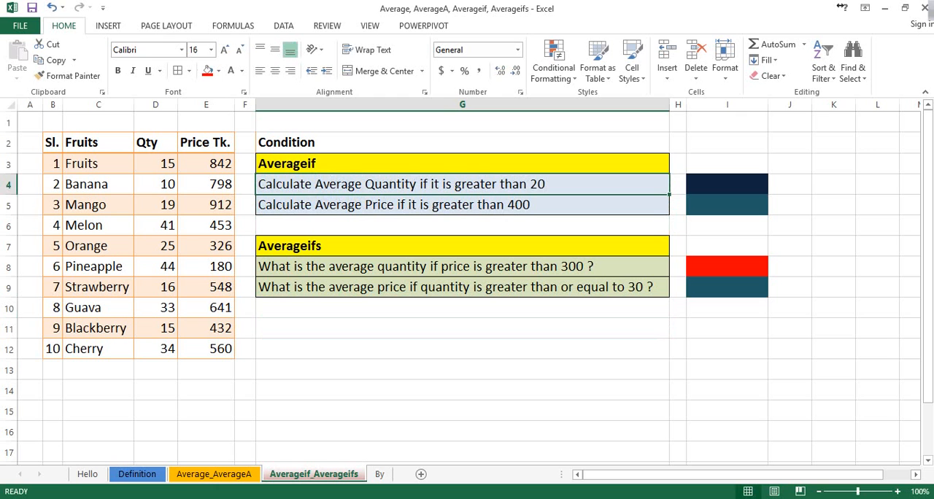
click(727, 185)
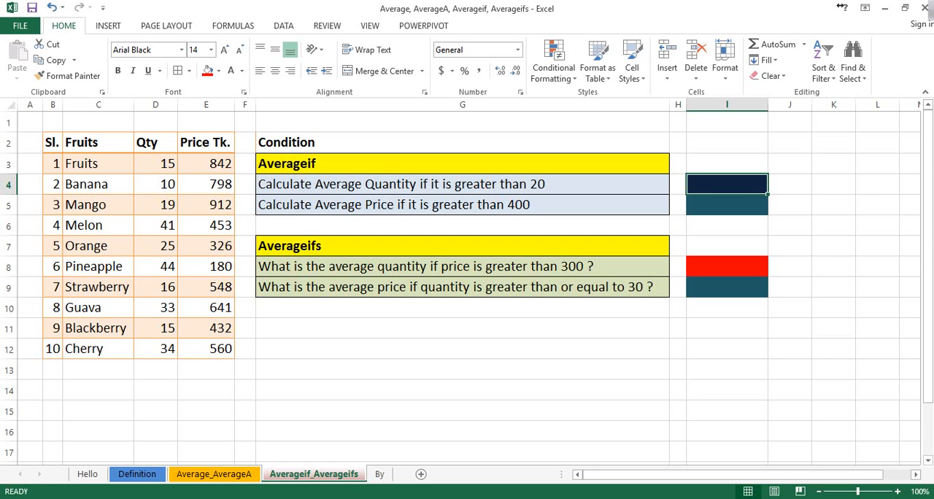
text(=)
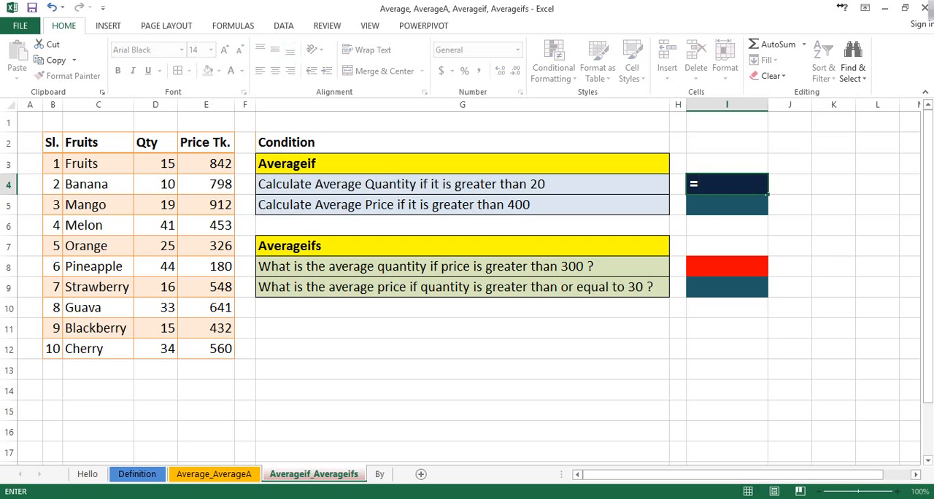
text(aver)
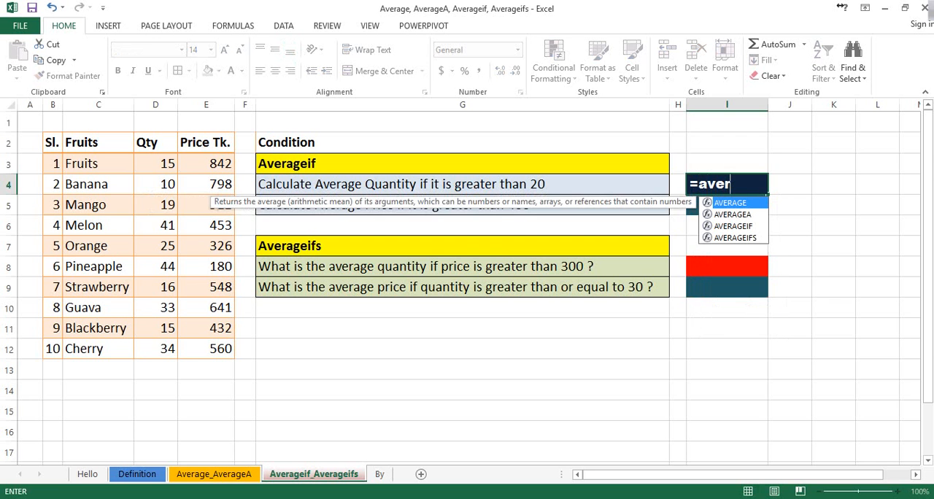
key(Down)
key(Down)
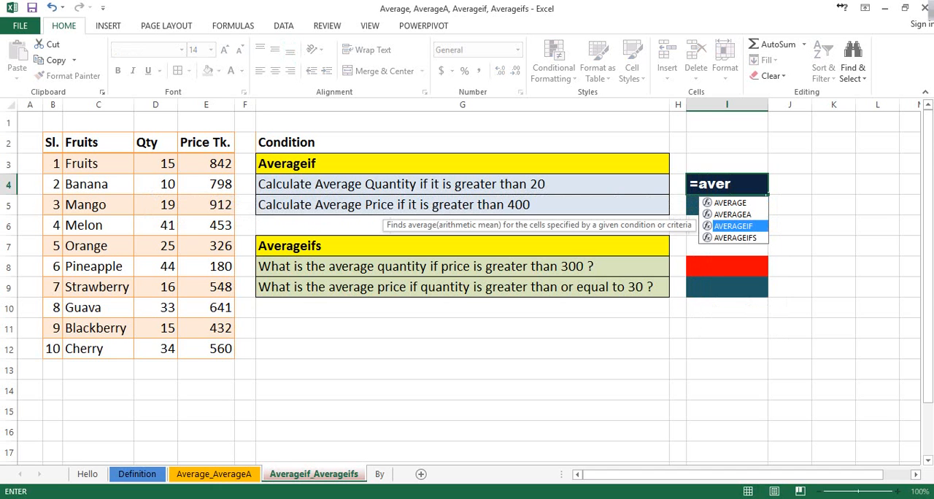
key(Tab)
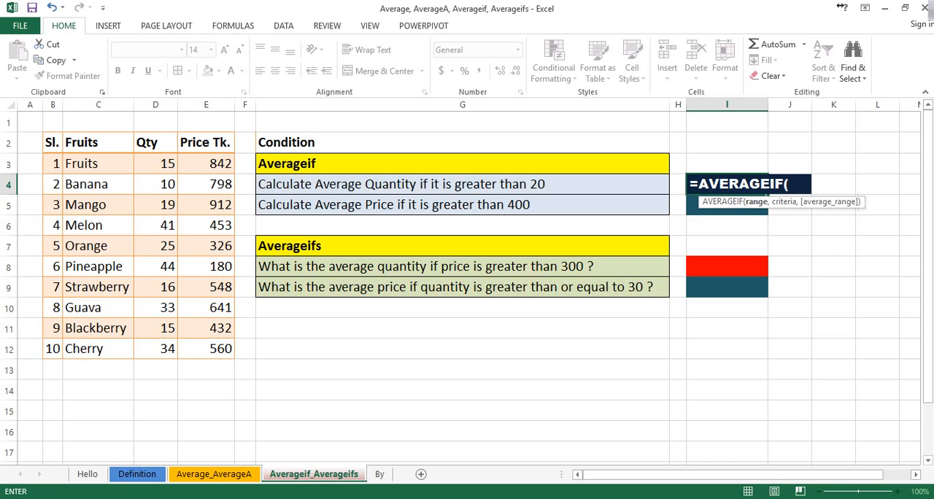
click(156, 163)
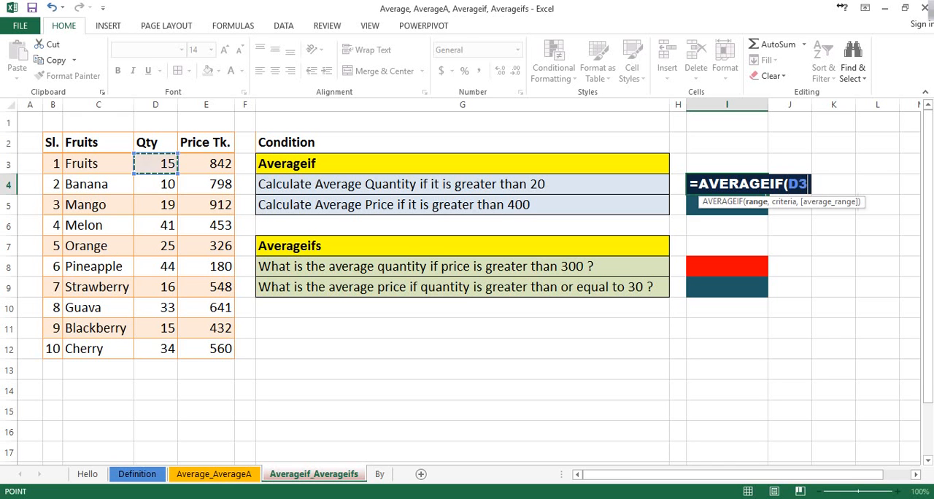
drag(156, 163, 156, 349)
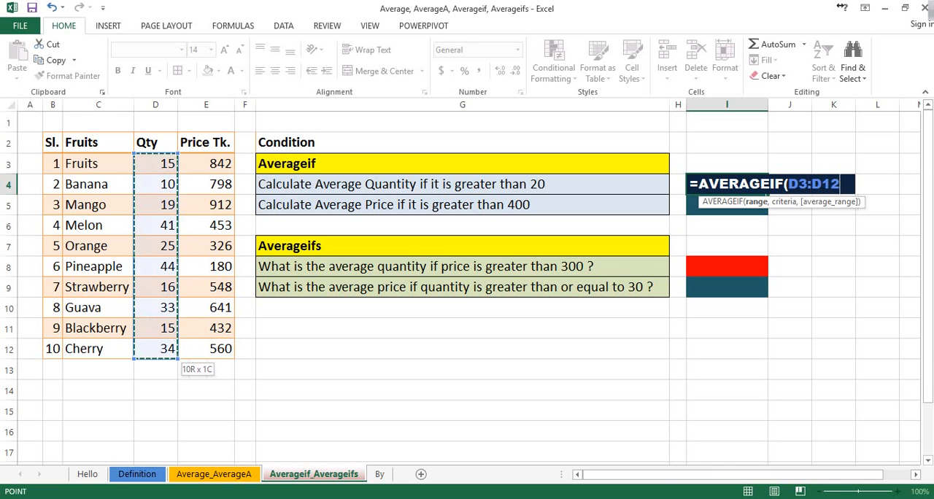
click(156, 349)
text(,)
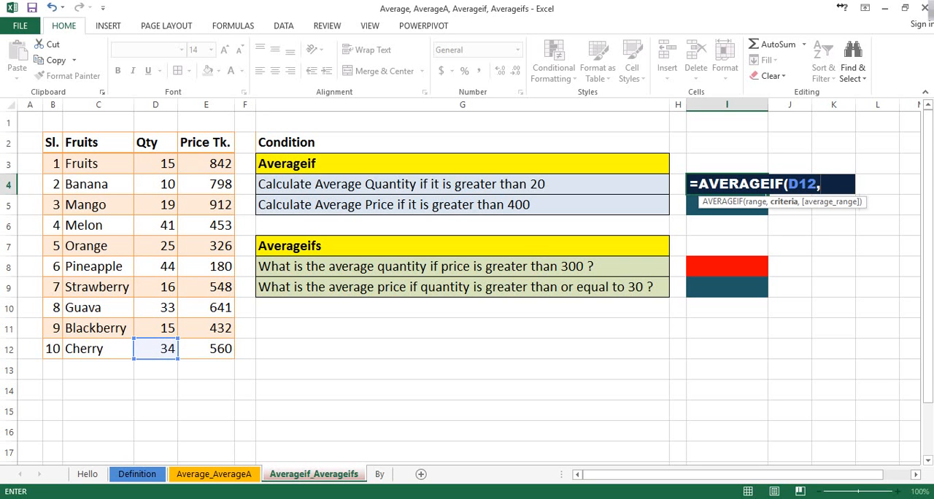
text(">20")
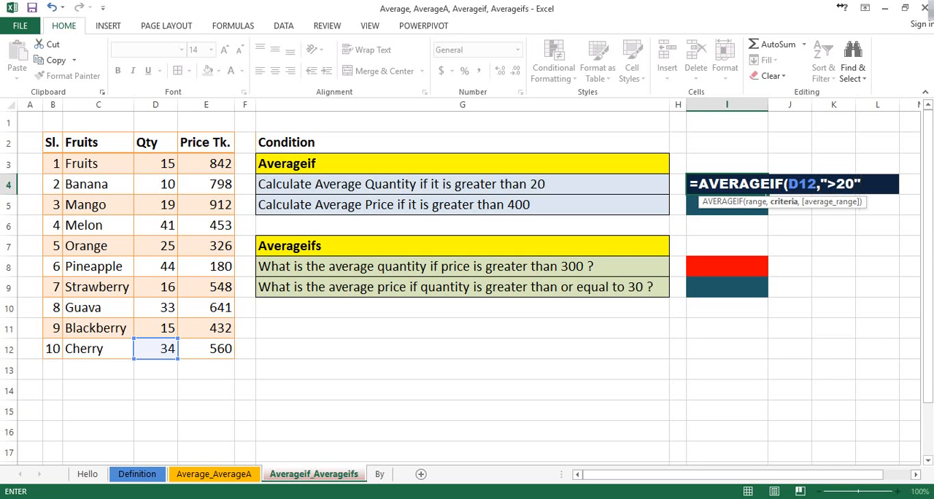
text())
key(Return)
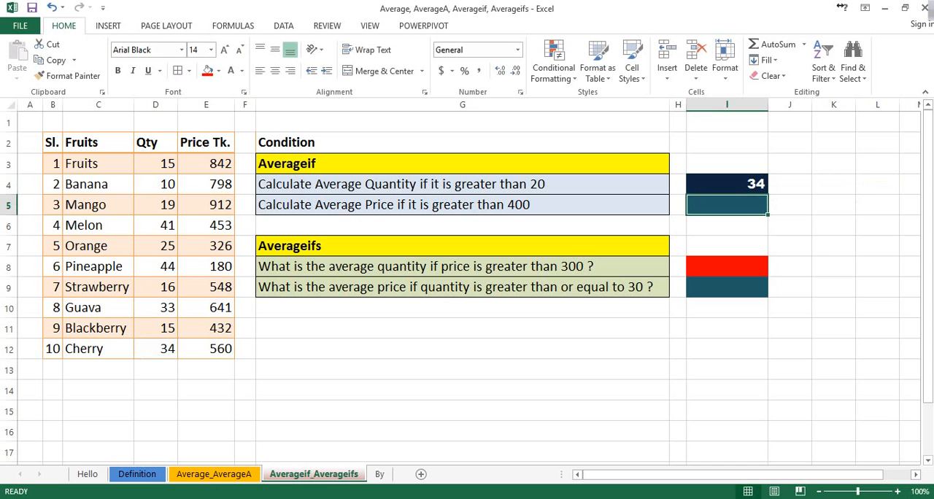
click(727, 184)
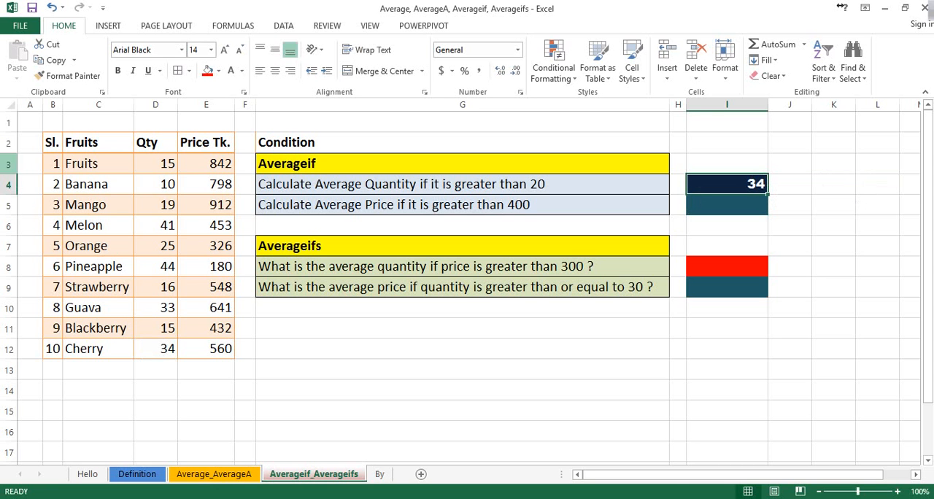
drag(156, 163, 156, 349)
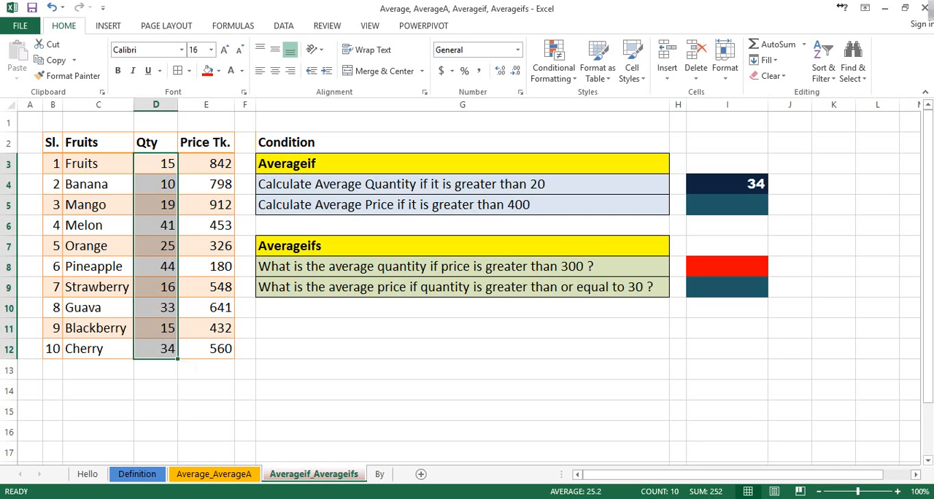
Start an AVERAGEIF formula in cell I5 for the average price condition.
click(727, 205)
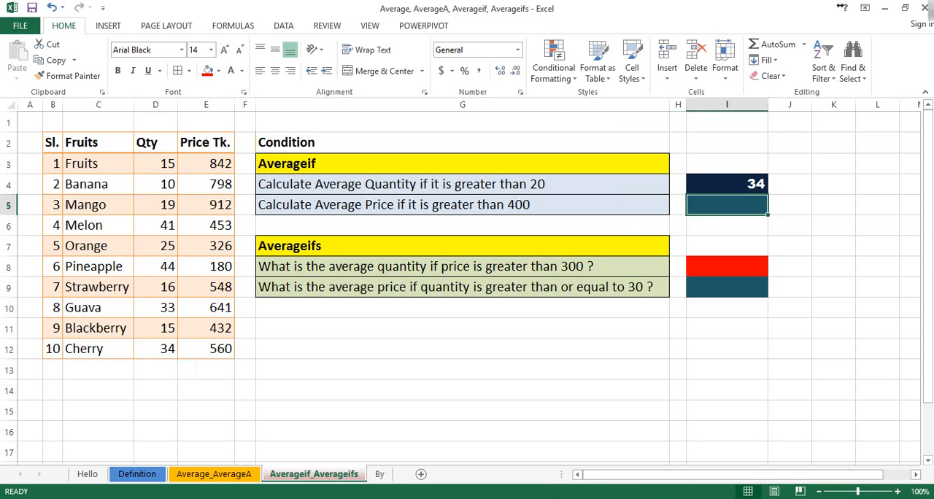
text(=)
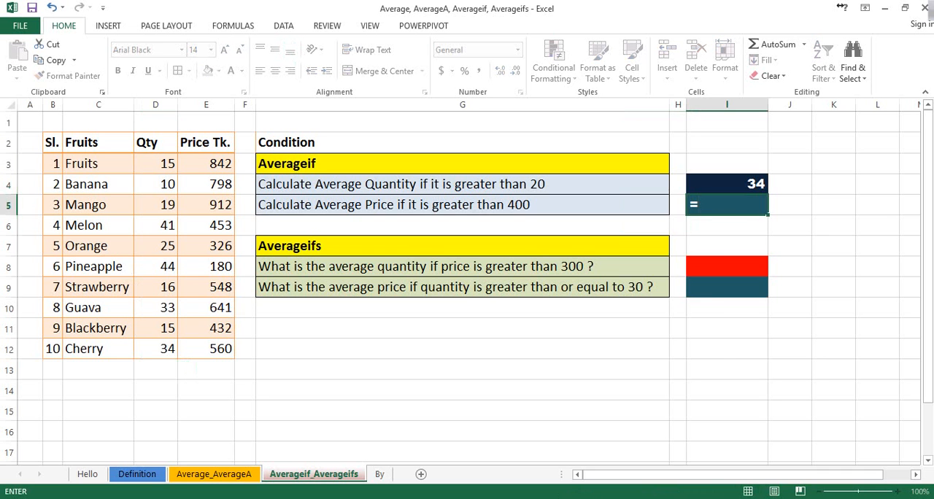
text(avrier)
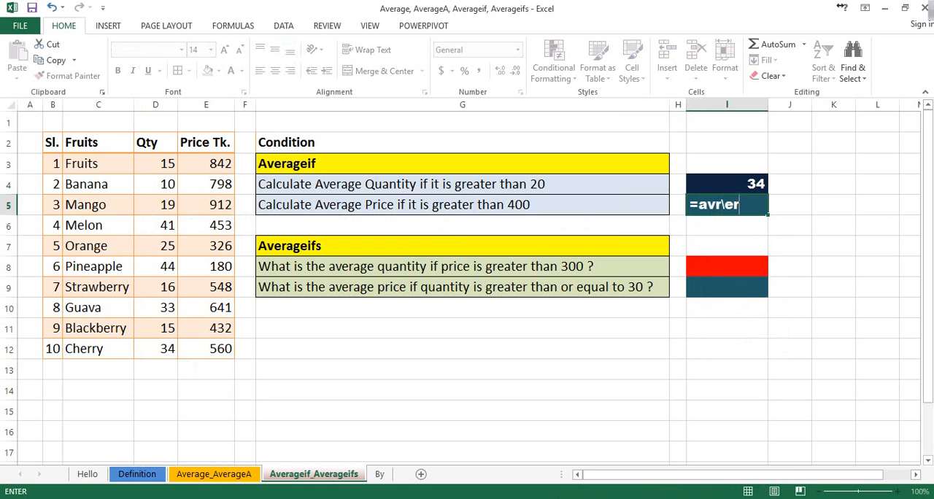
key(BackSpace)
key(BackSpace)
key(BackSpace)
key(BackSpace)
text(er)
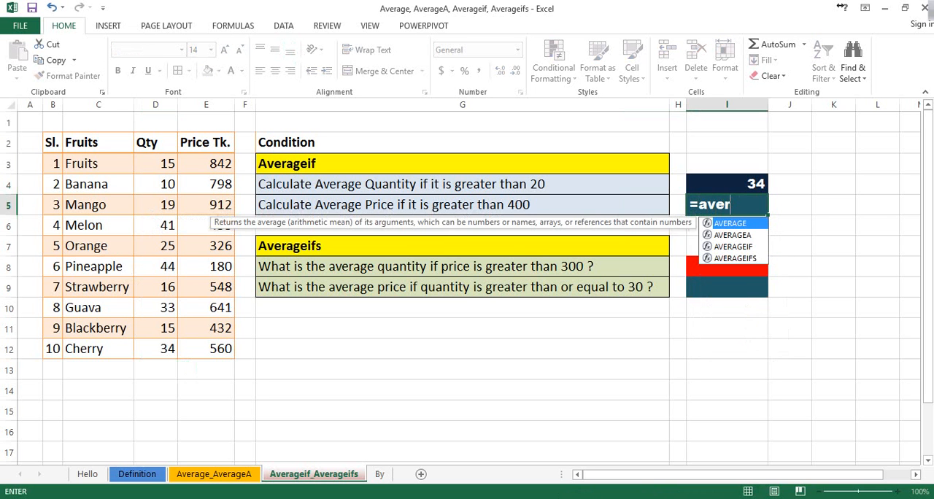
key(Down)
key(Down)
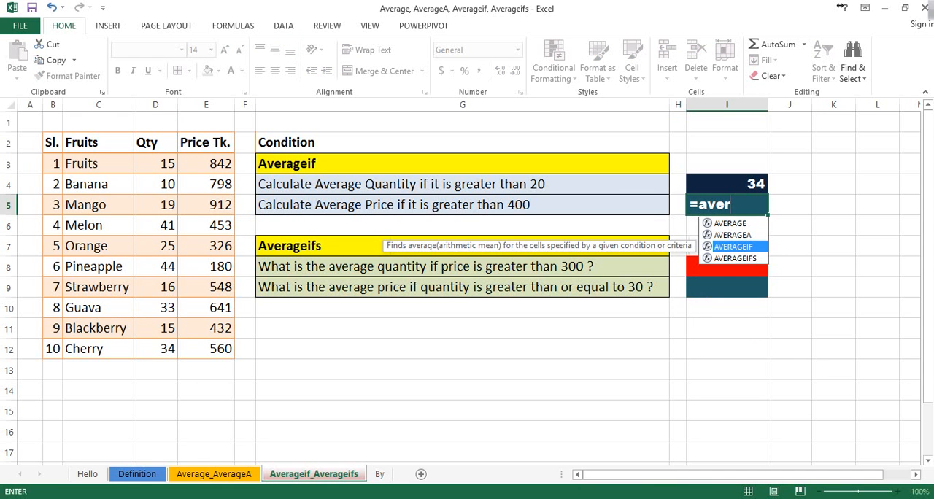
key(Tab)
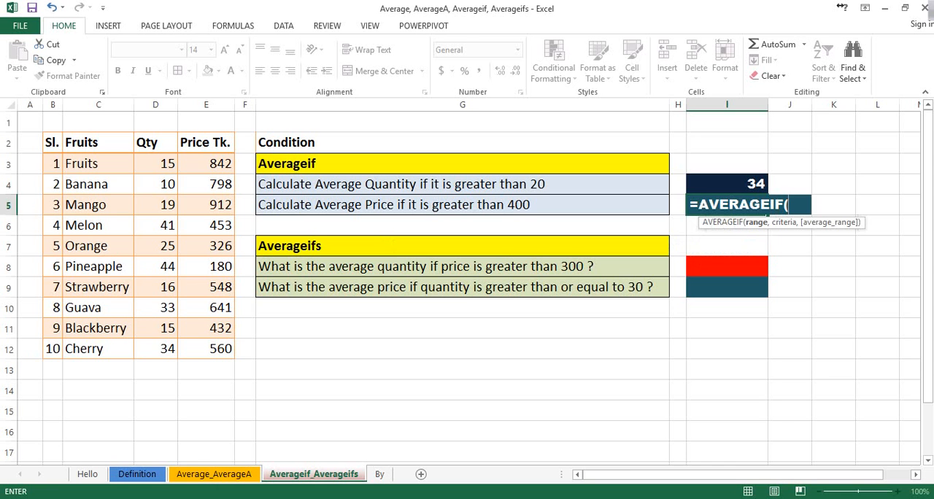
drag(206, 163, 222, 349)
text(h,)
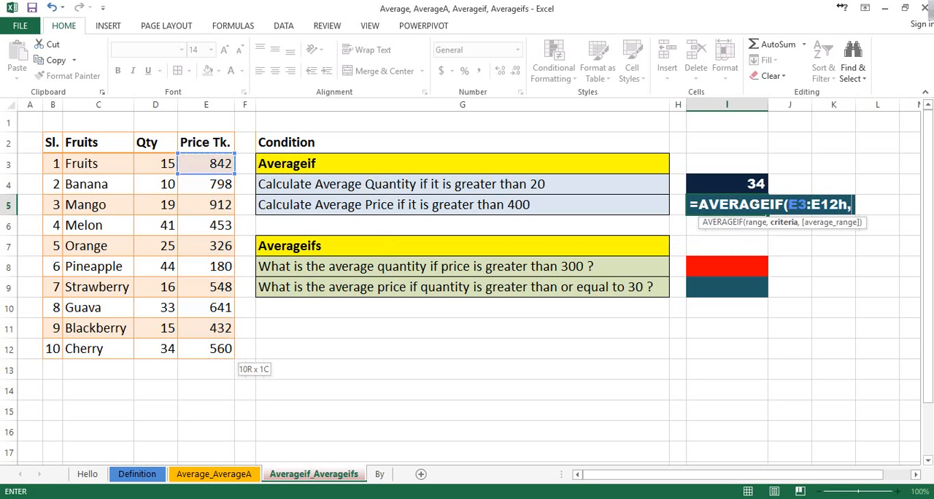
key(BackSpace)
key(BackSpace)
key(BackSpace)
key(BackSpace)
key(BackSpace)
key(BackSpace)
key(BackSpace)
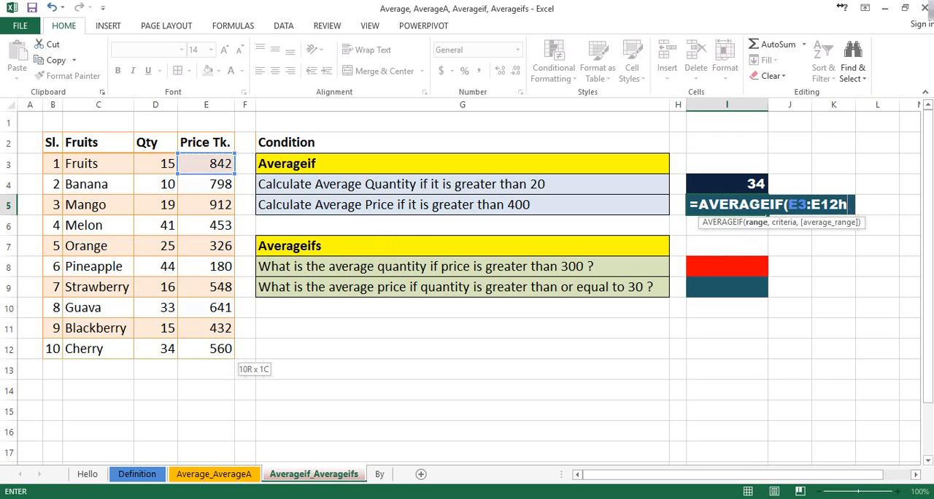
key(BackSpace)
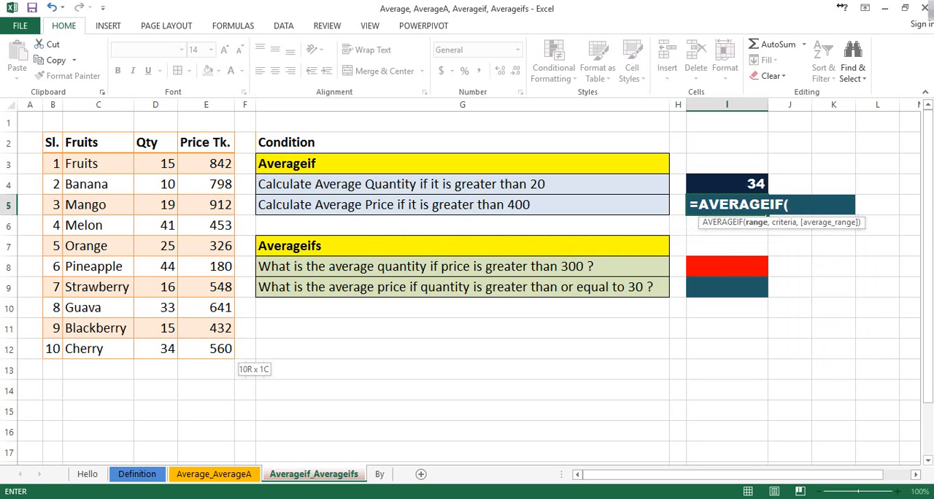
Complete the formula in I5 as =AVERAGEIF(E3:E12,">400") and reselect the cell to review its result.
click(206, 163)
drag(206, 163, 219, 354)
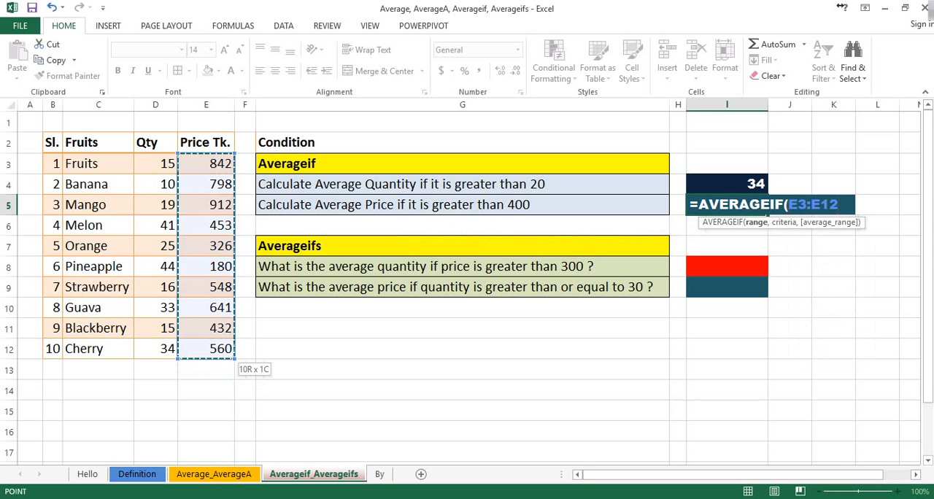
text(,)
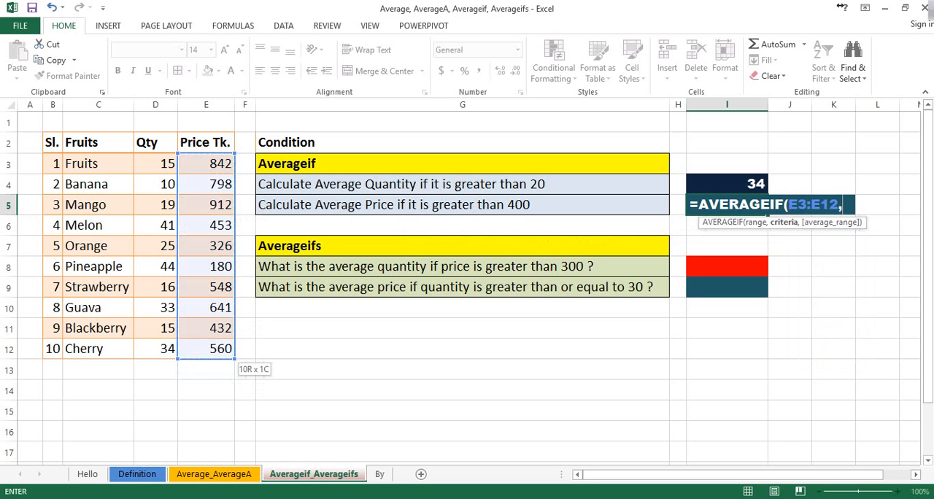
text(">)
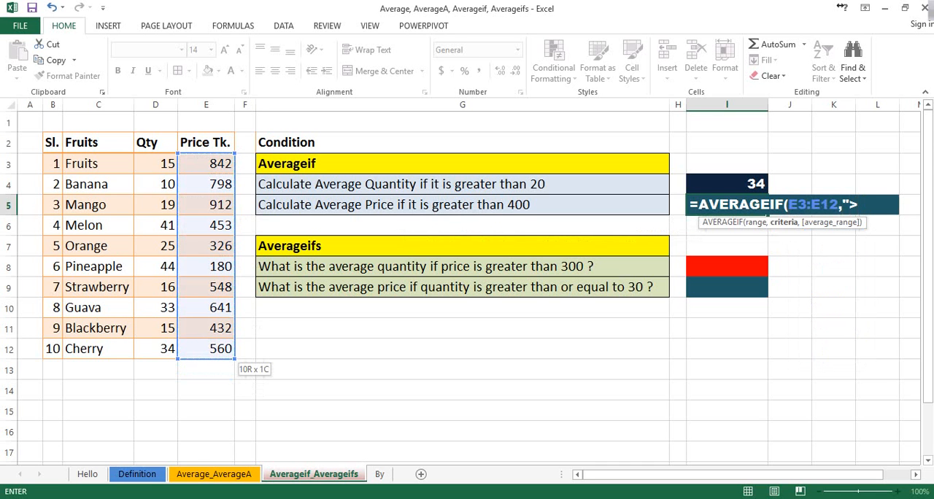
text(400"))
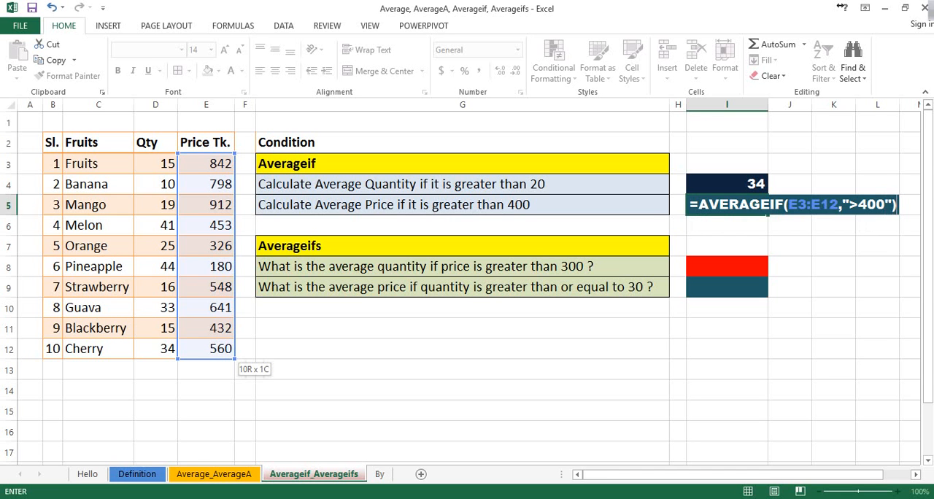
key(Return)
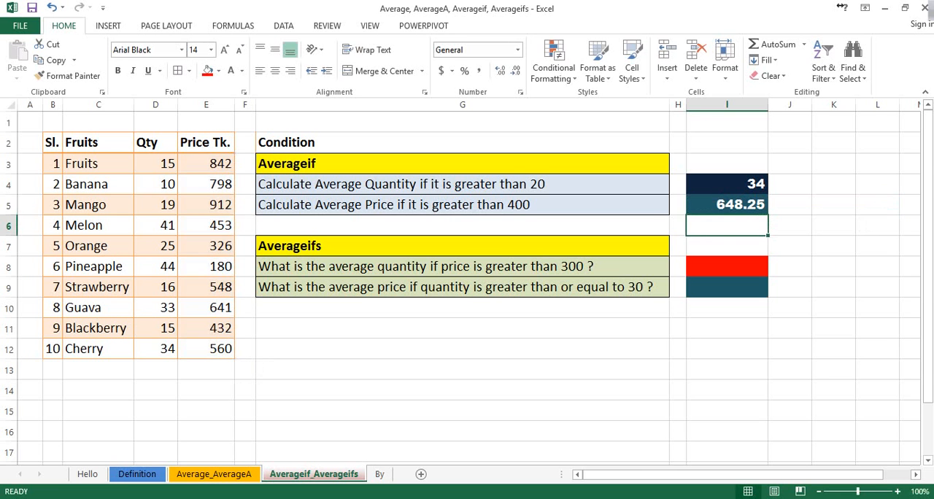
click(727, 205)
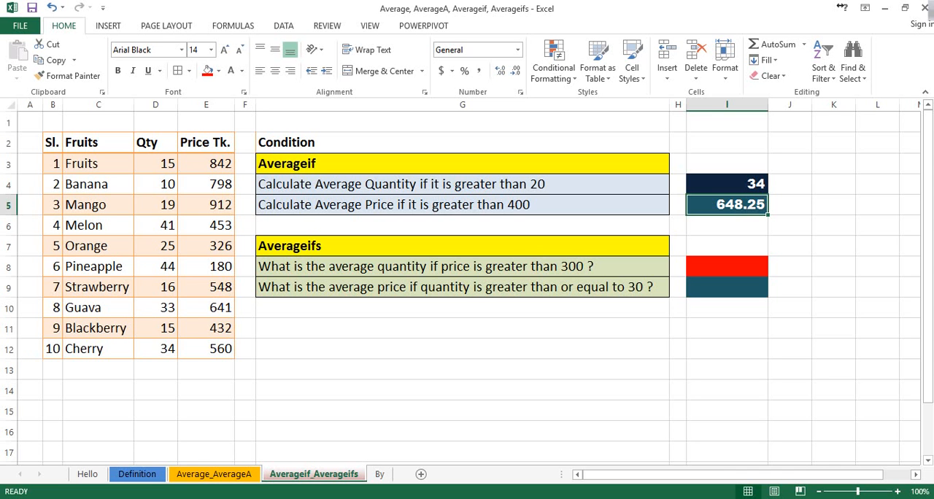
Add "and quantity is greater than 20" before the question mark in G8 and wrap the cell's text.
double_click(587, 267)
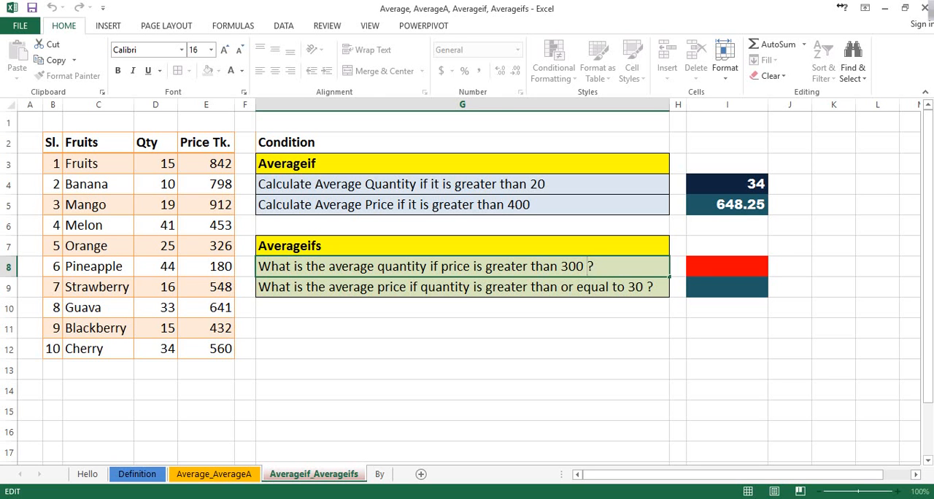
text(and quanti)
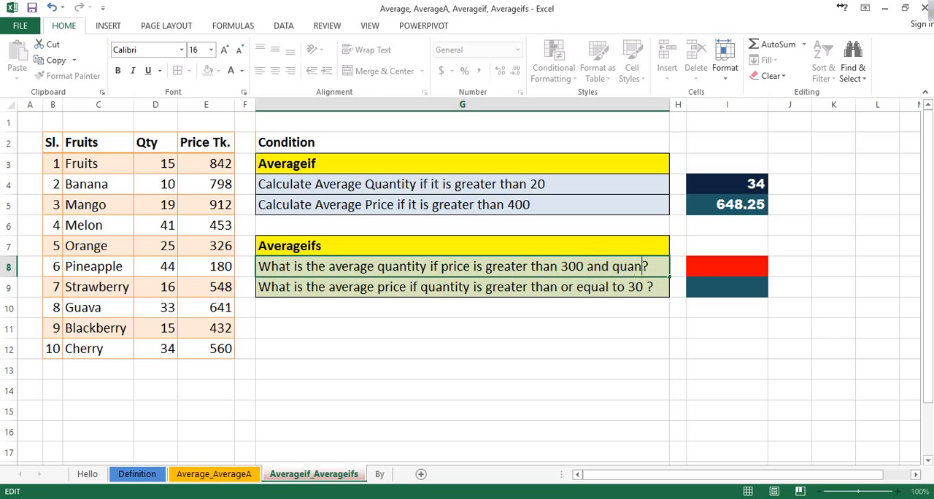
text(ty is gre)
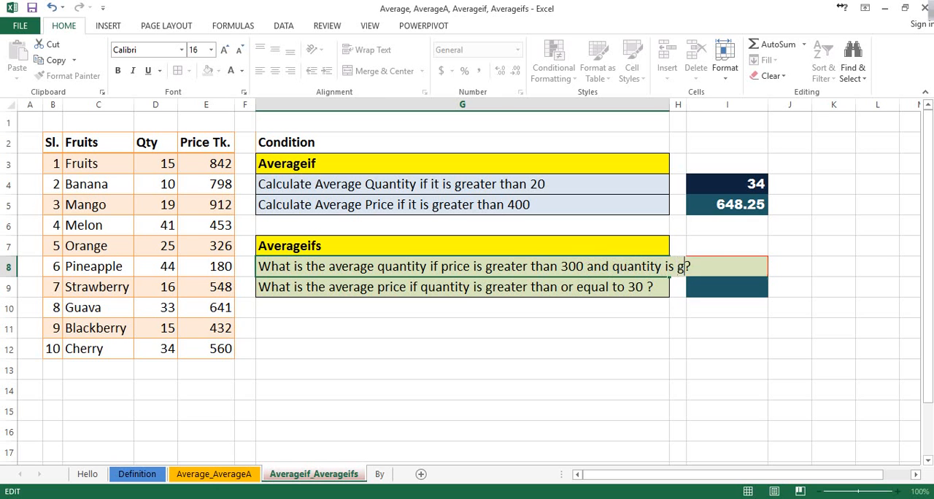
text(ater than 20)
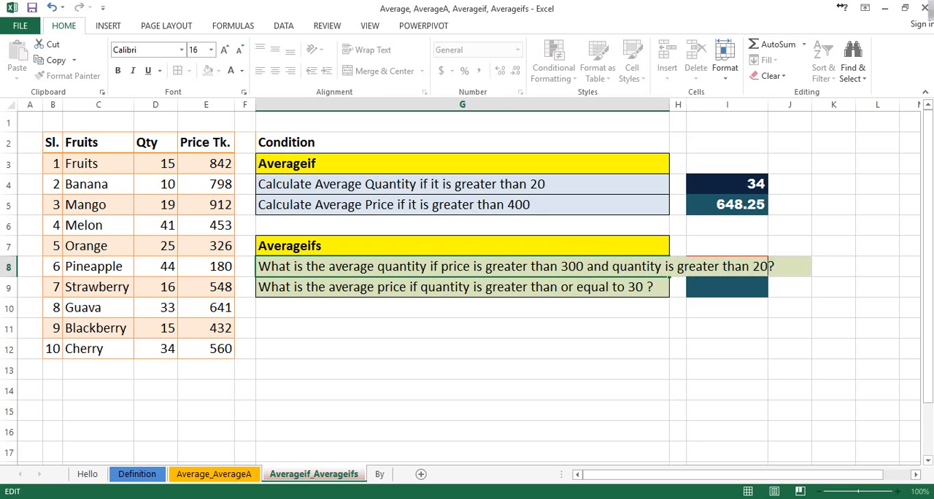
key(Return)
key(Return)
click(462, 266)
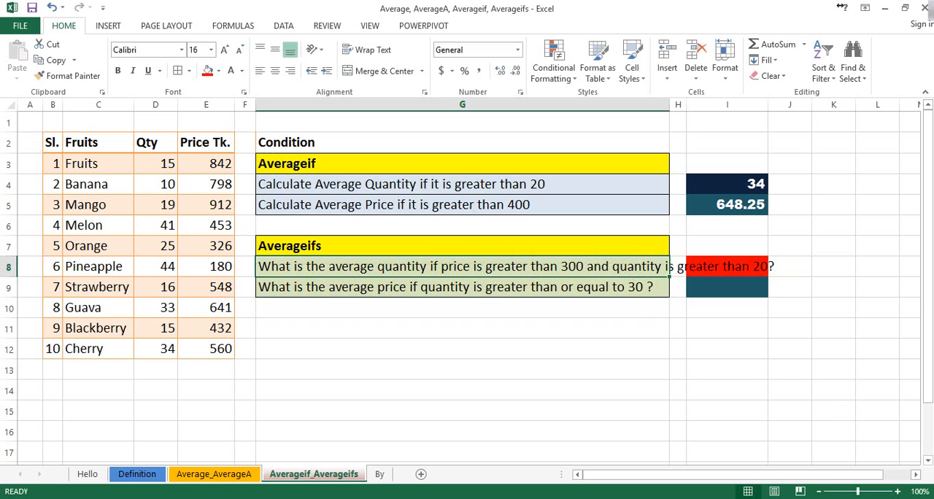
click(367, 50)
Add "and price is greater than 25" before the question mark in G9 and wrap the cell's text.
click(462, 307)
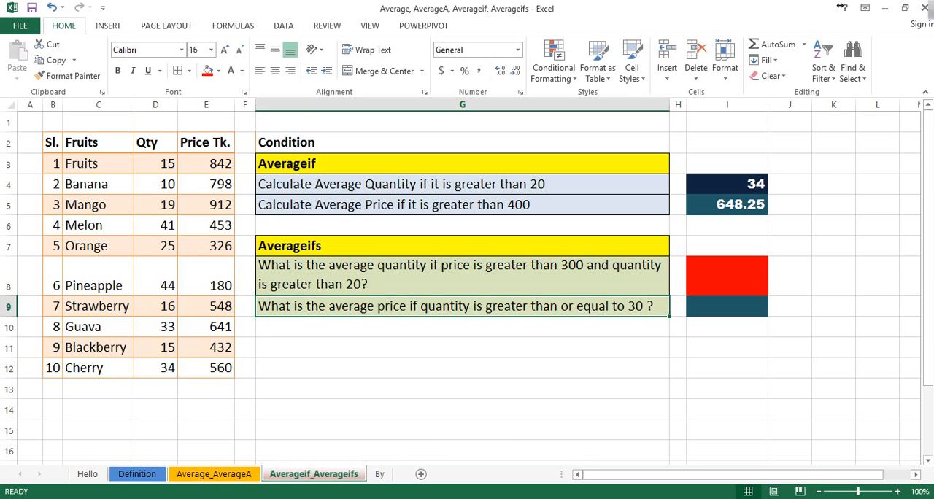
double_click(646, 307)
text(and )
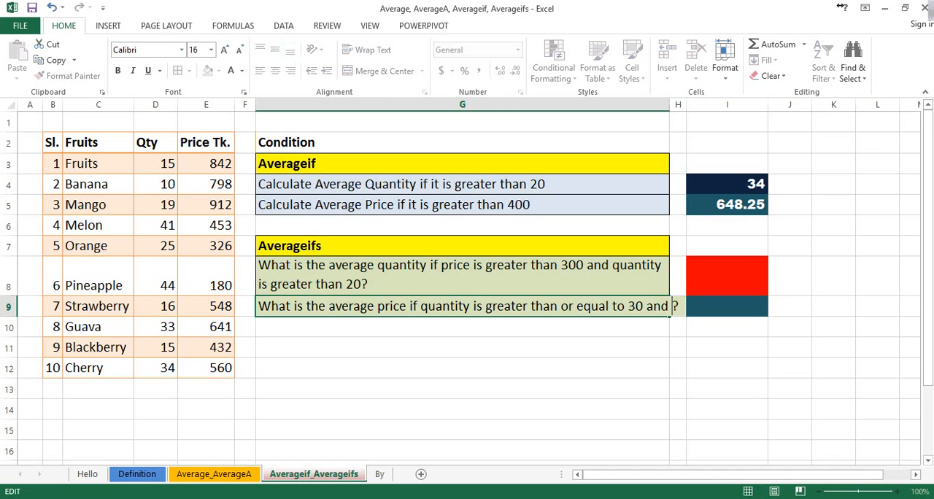
text(prie)
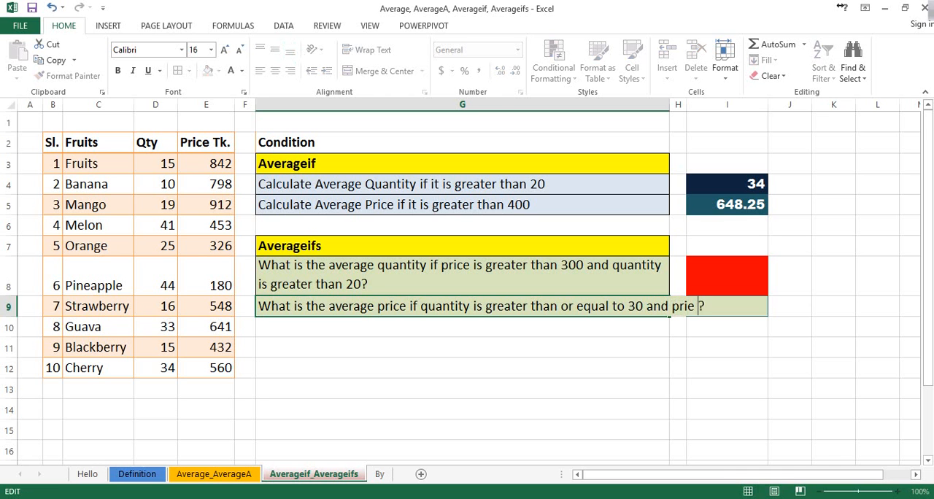
key(BackSpace)
key(BackSpace)
text(ce is greater than)
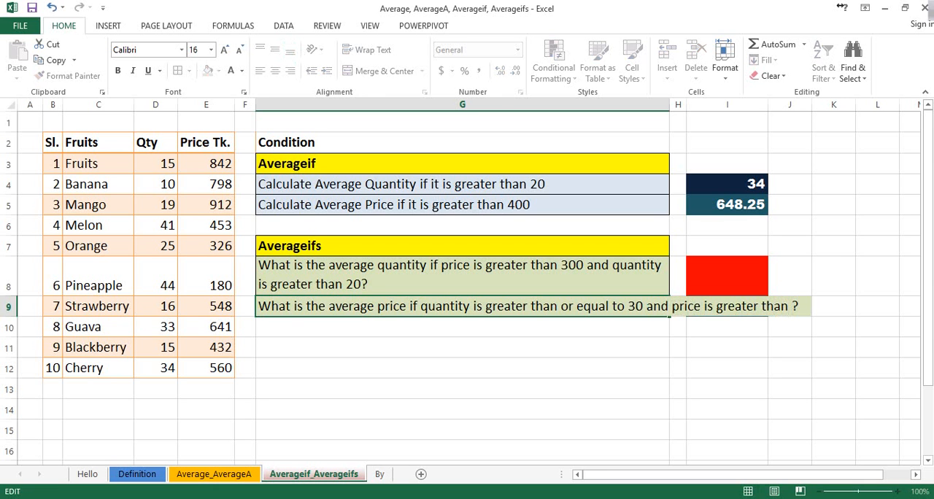
text( 25)
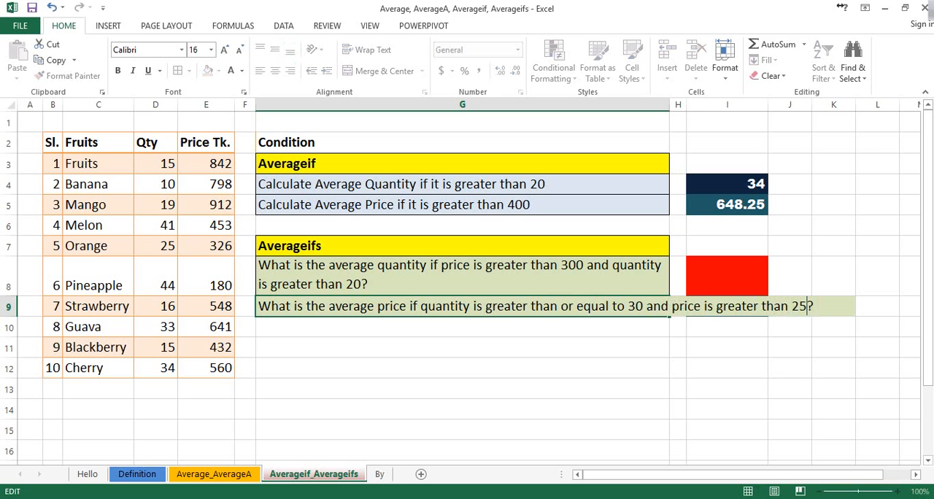
click(463, 368)
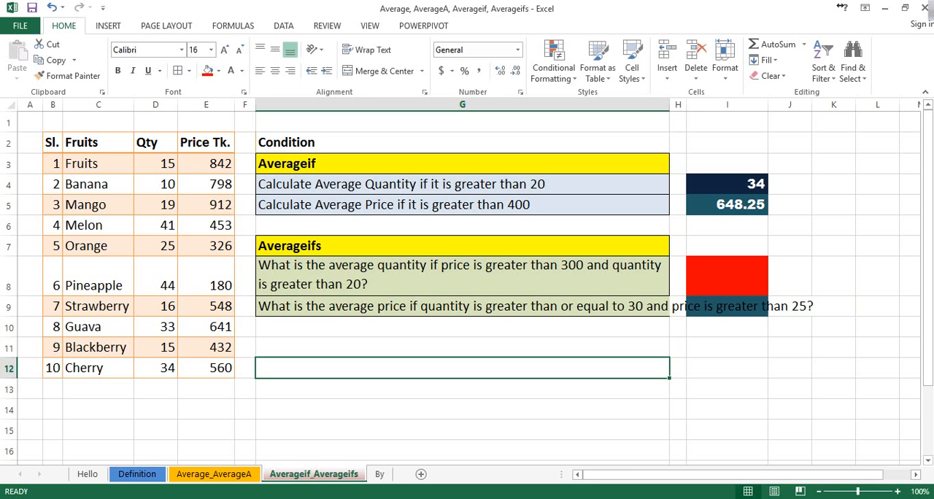
click(462, 307)
click(368, 50)
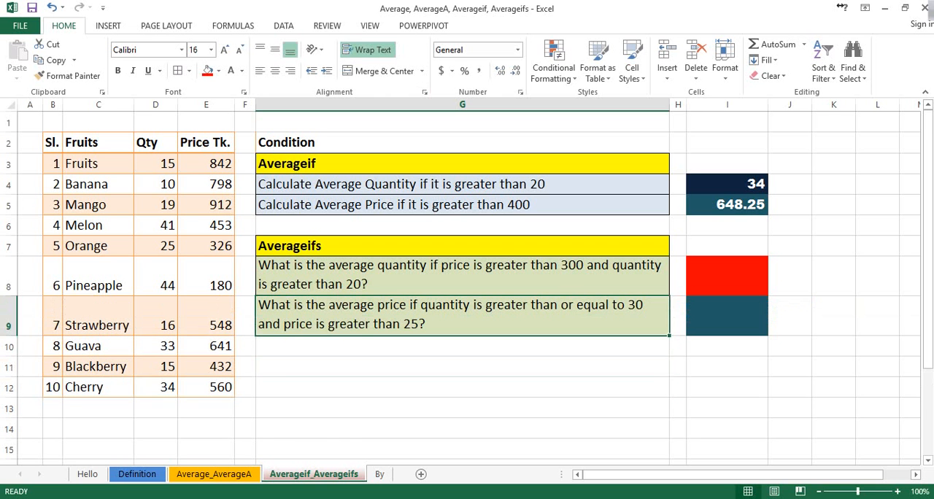
click(462, 387)
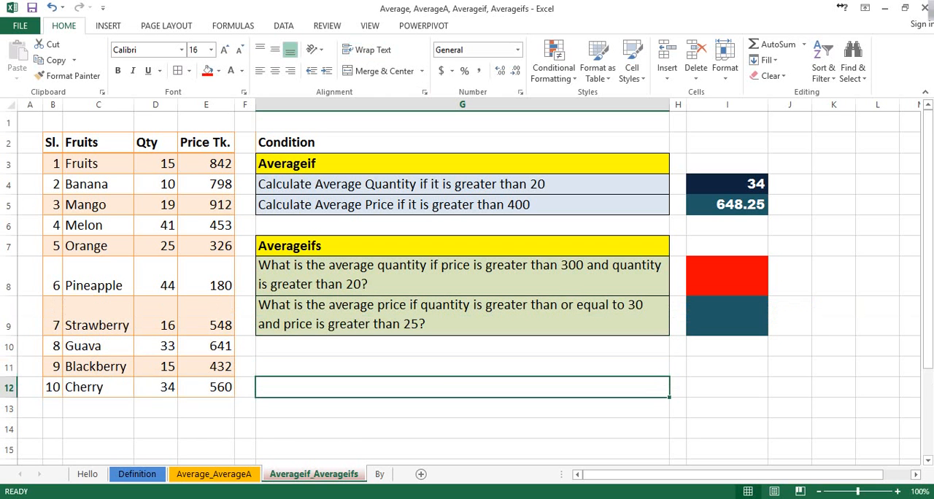
click(462, 347)
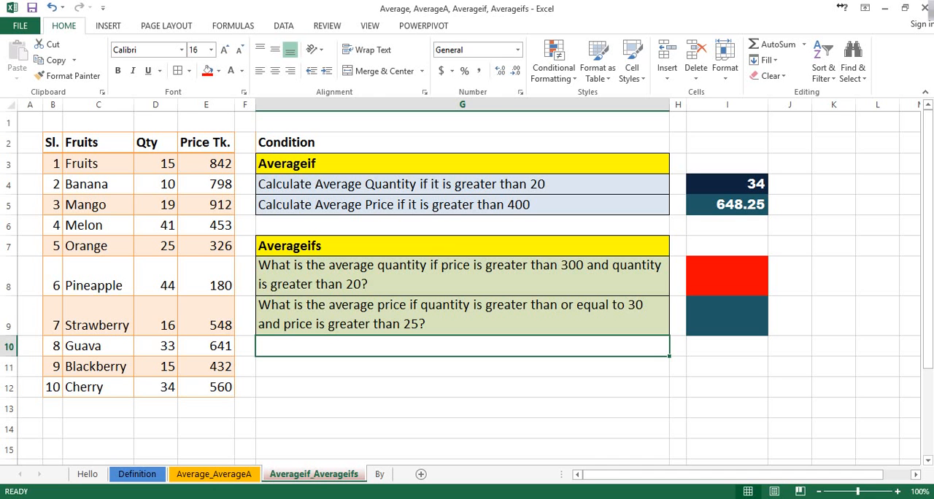
Start an AVERAGEIFS formula in cell I8 with the quantities D3:D12 as the average range.
click(727, 276)
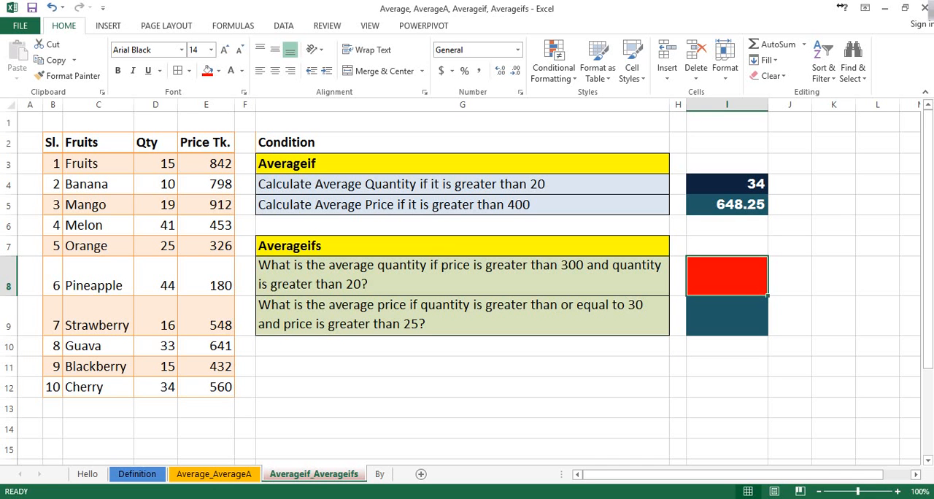
text(=av)
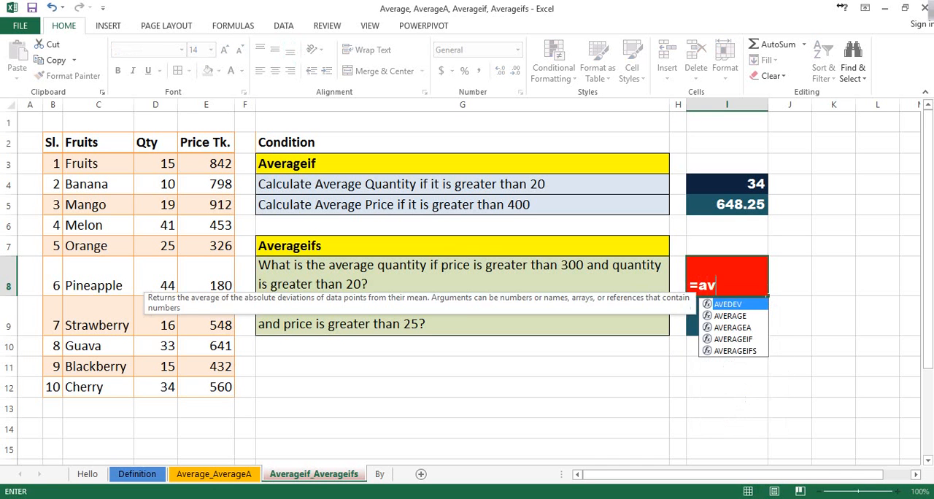
text(er)
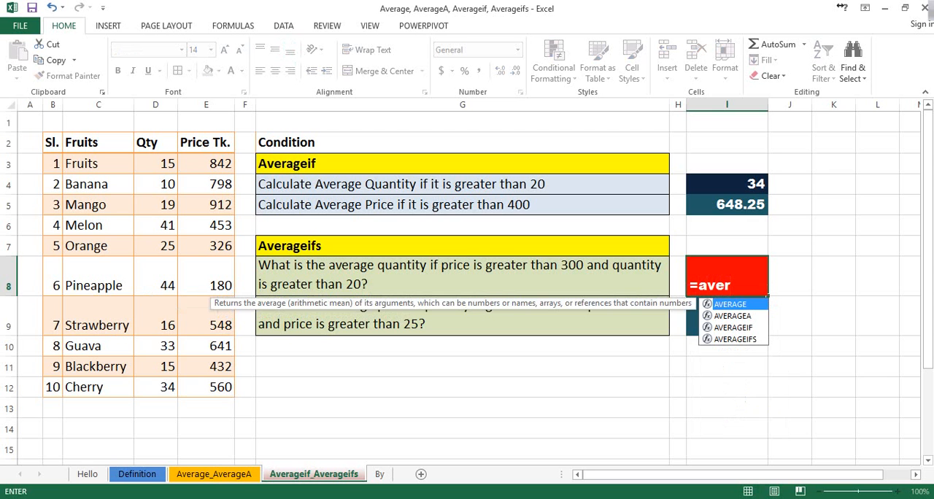
key(Down)
key(Down)
key(Down)
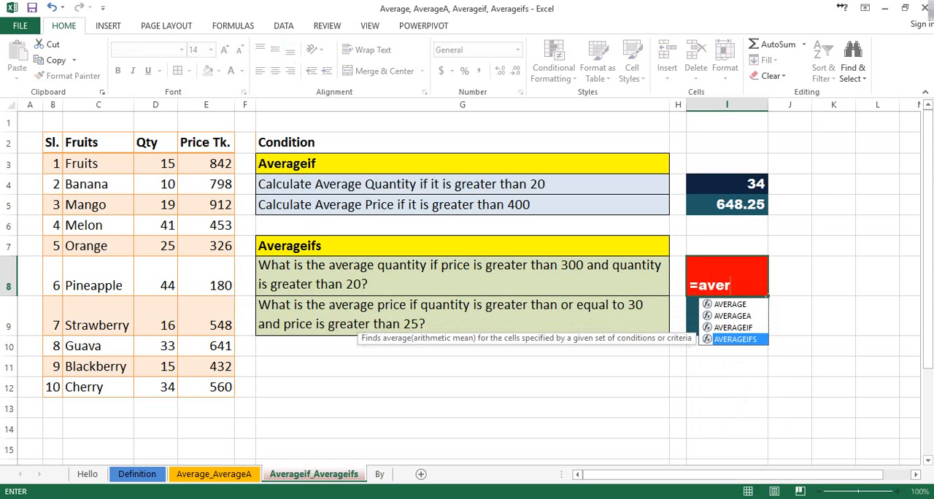
key(Tab)
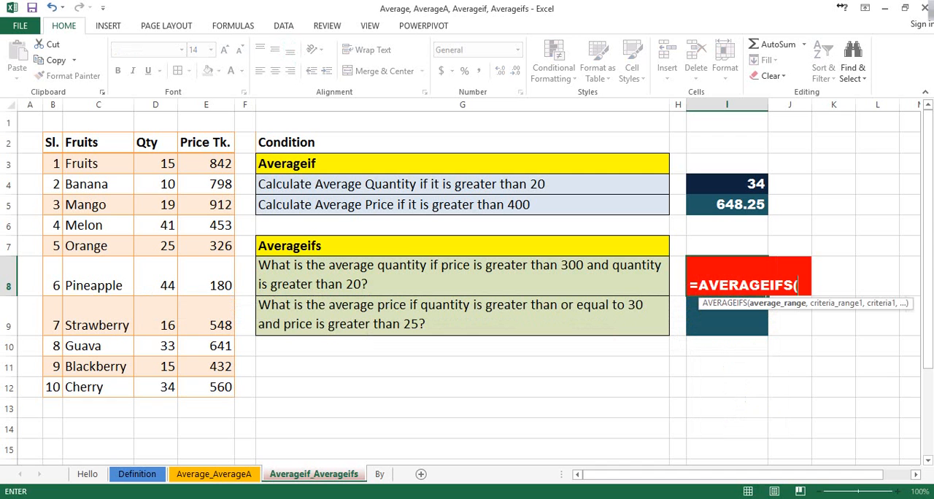
drag(155, 163, 154, 394)
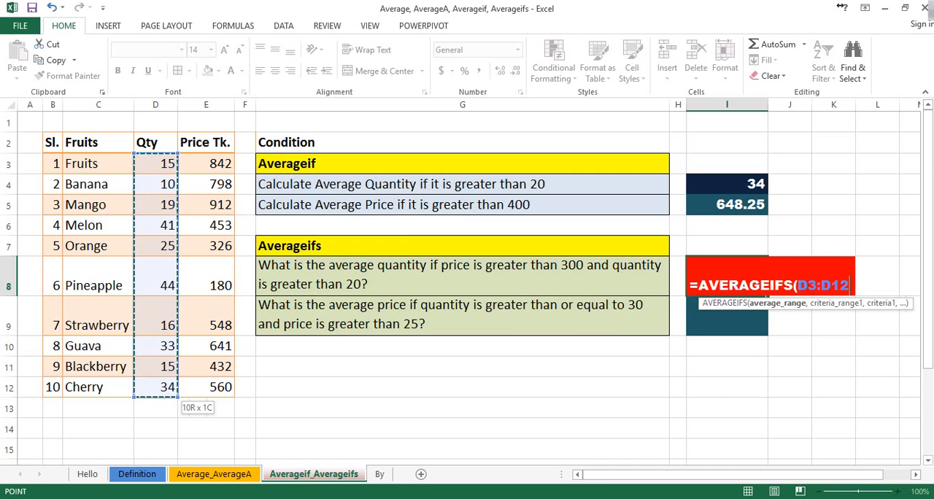
text(,)
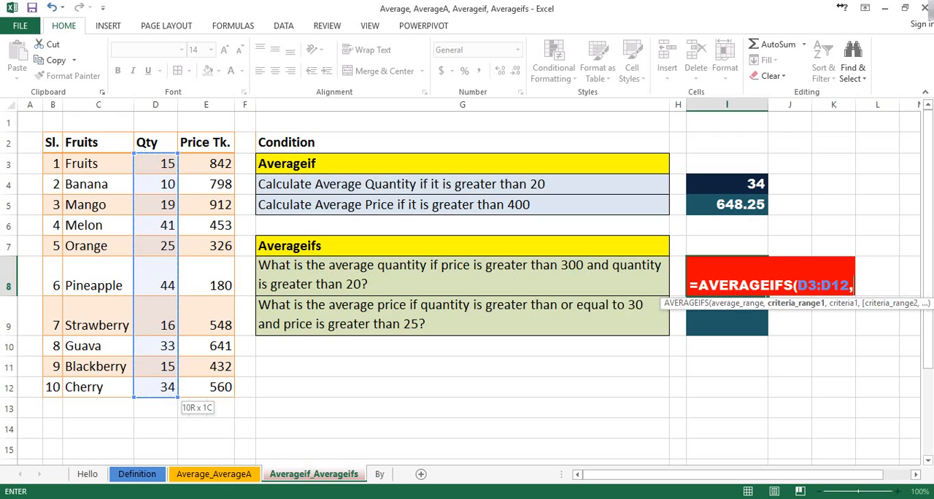
Add the prices E3:E12 with the criterion ">300" as the first condition of the I8 formula.
drag(219, 164, 235, 398)
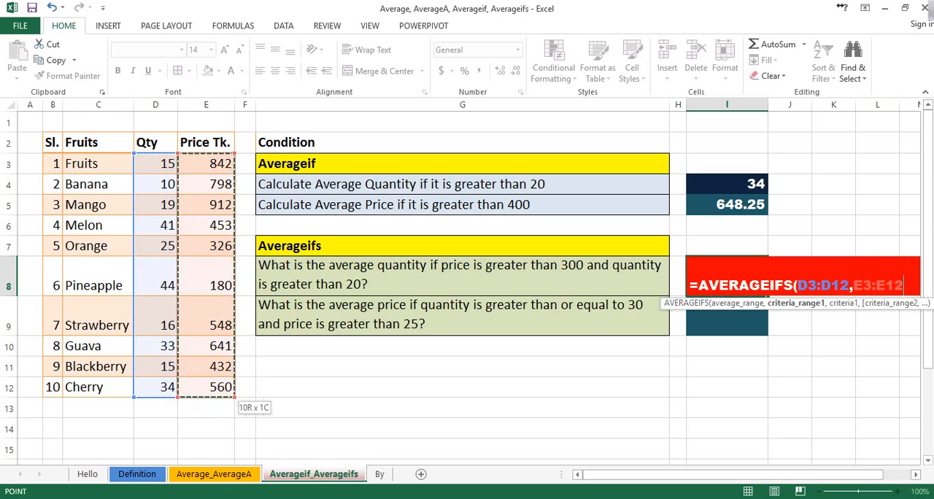
text(,)
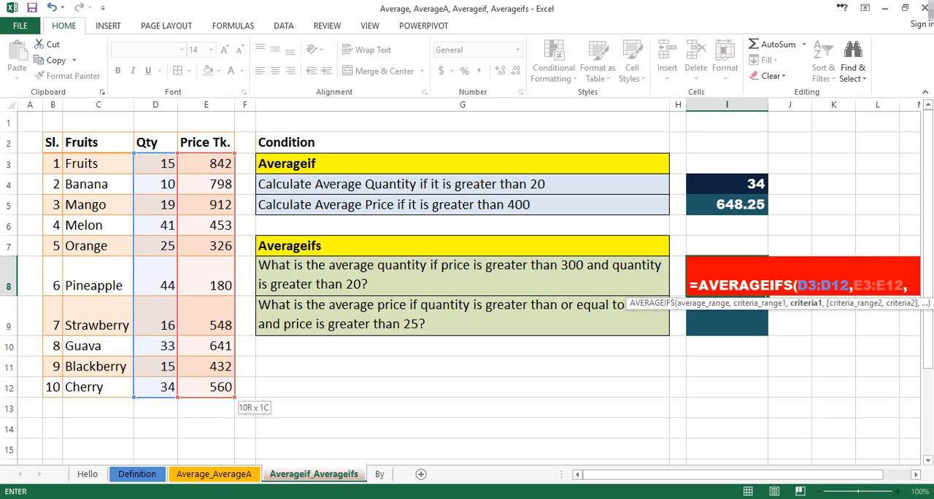
text(">)
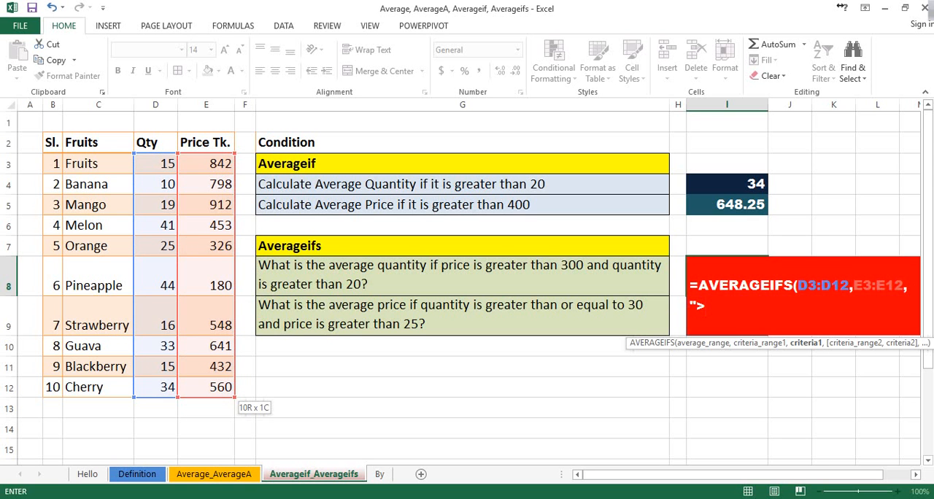
text(300",)
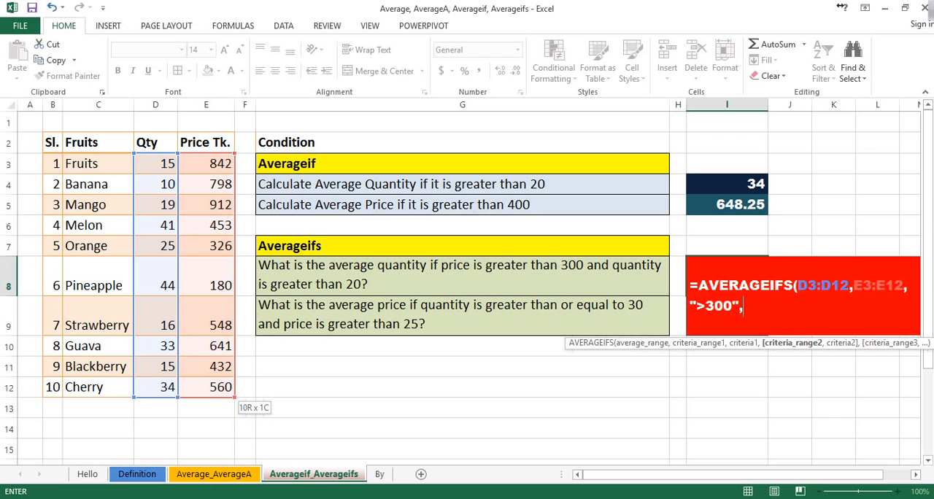
Add D3:D12 with the criterion ">20" as the second condition, complete the I8 formula and reselect the cell.
drag(155, 163, 171, 392)
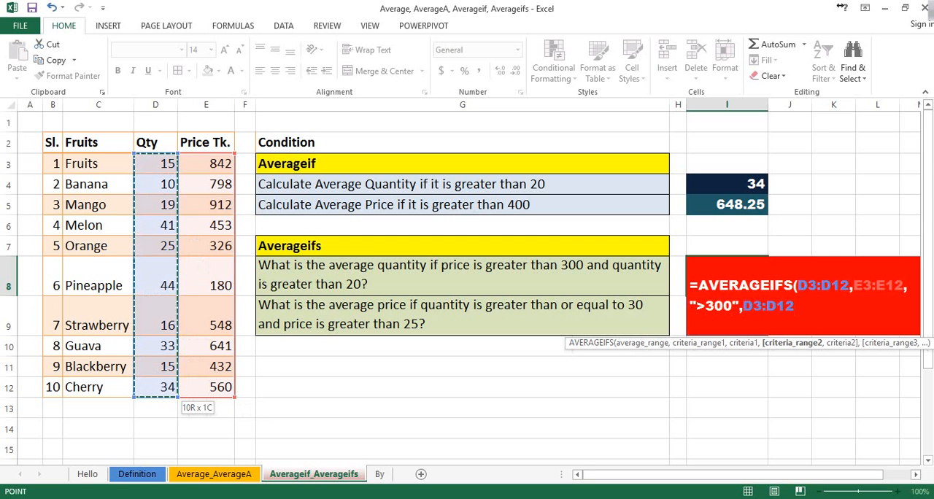
text(,)
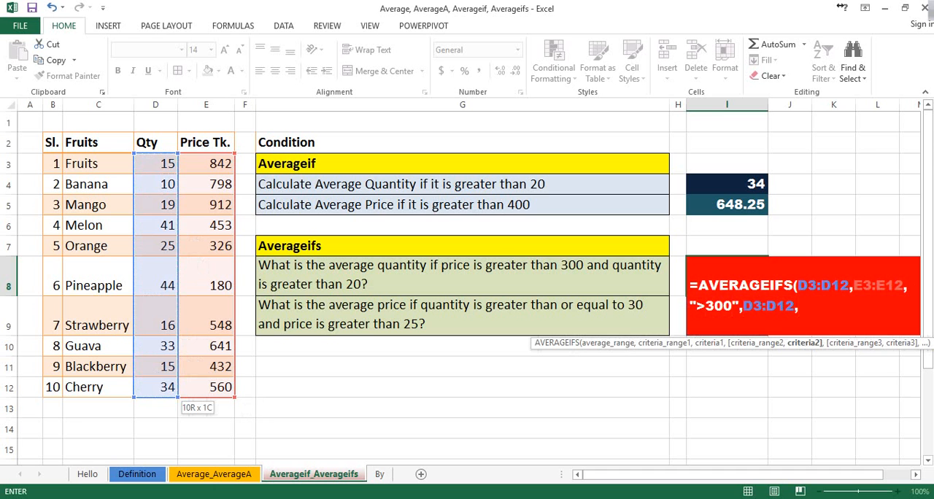
text(">20"))
key(Return)
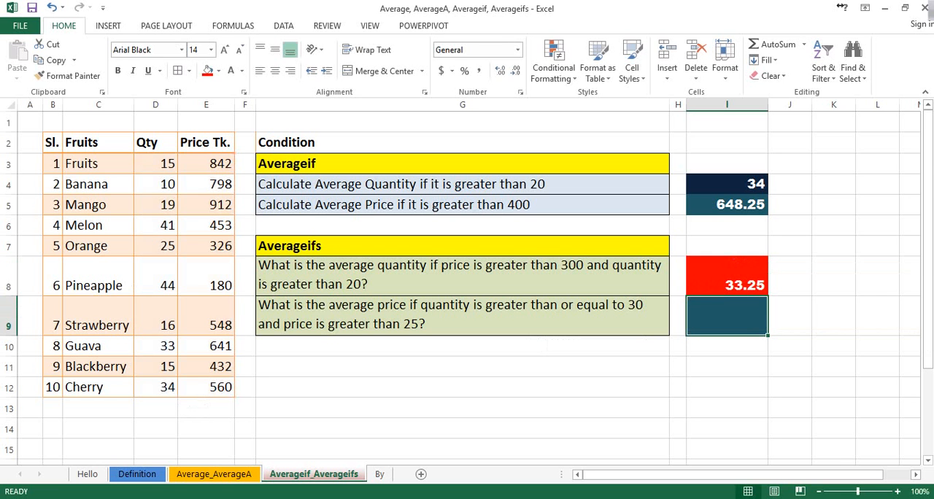
key(Up)
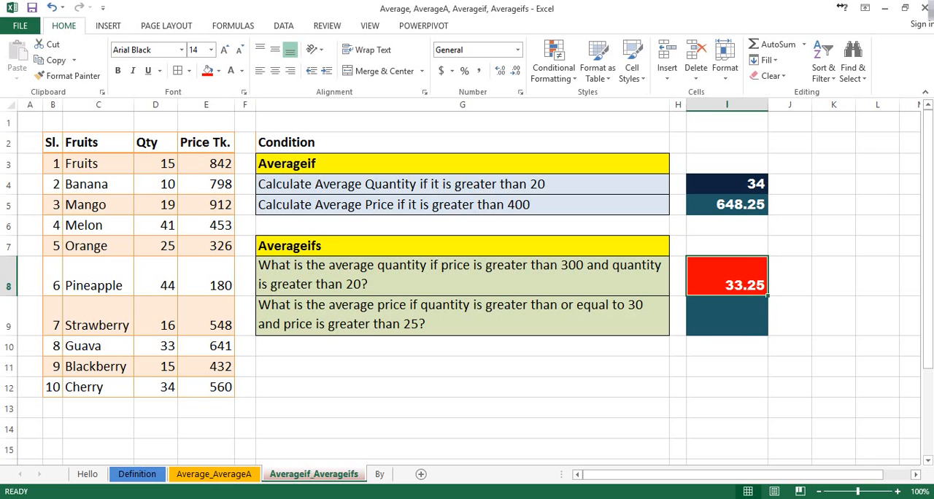
Change the price limit in the condition text of G9 to 250.
click(727, 316)
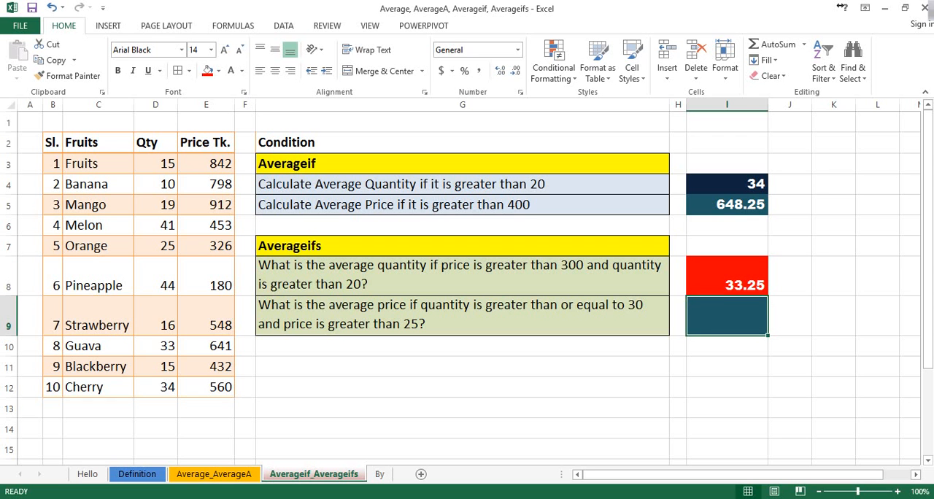
click(462, 315)
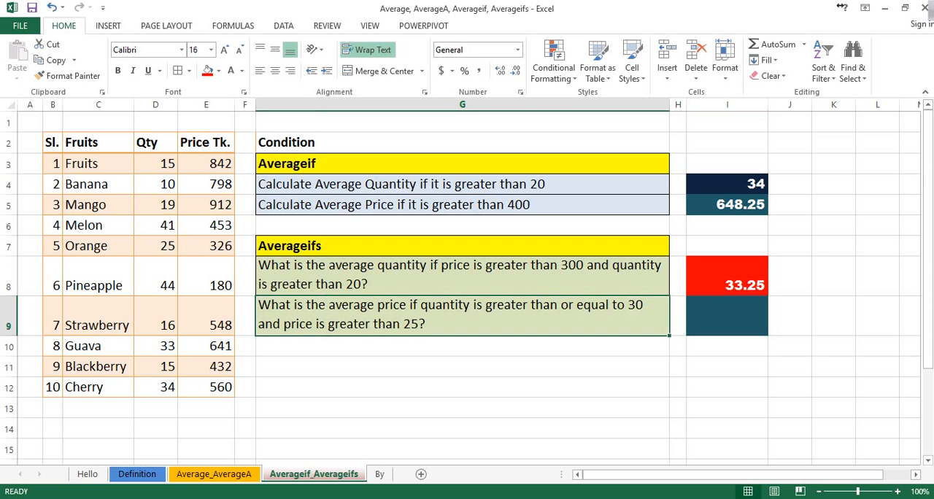
key(F2)
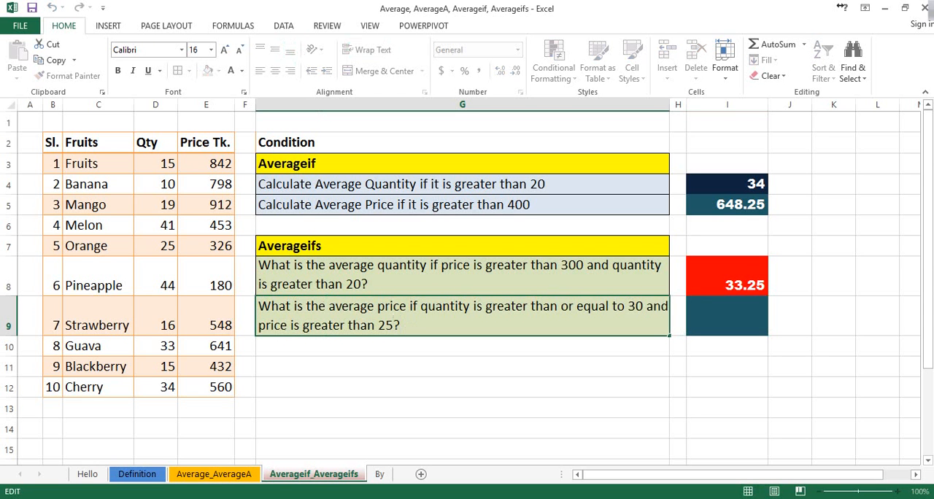
key(Left)
text(0)
key(Return)
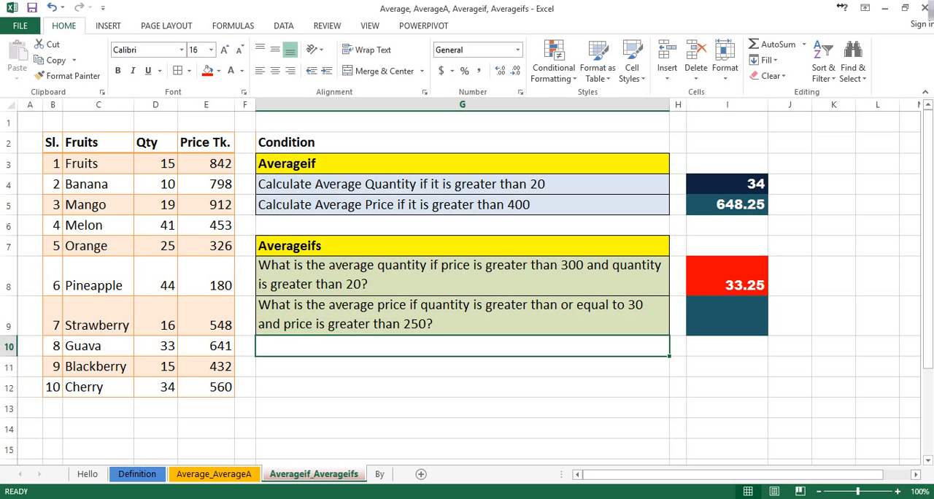
click(462, 316)
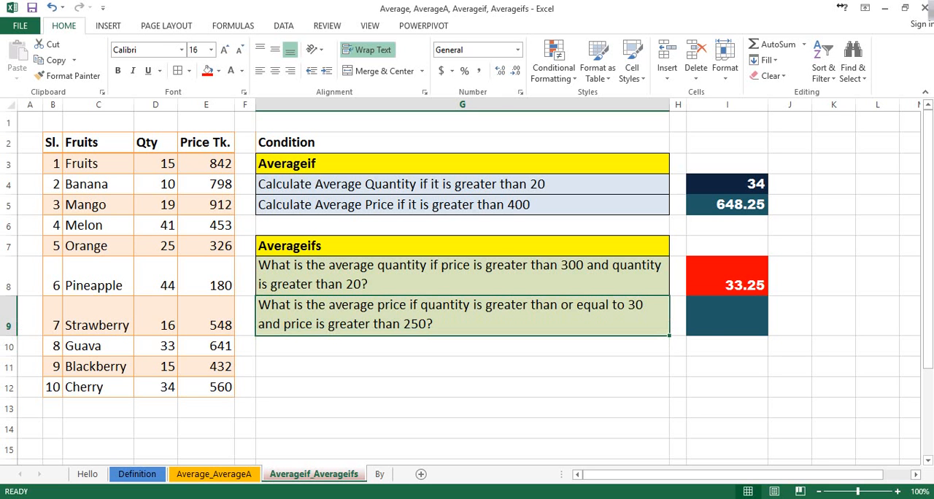
Start an AVERAGEIFS formula in cell I9 with the prices E3:E12 as the average range.
click(727, 317)
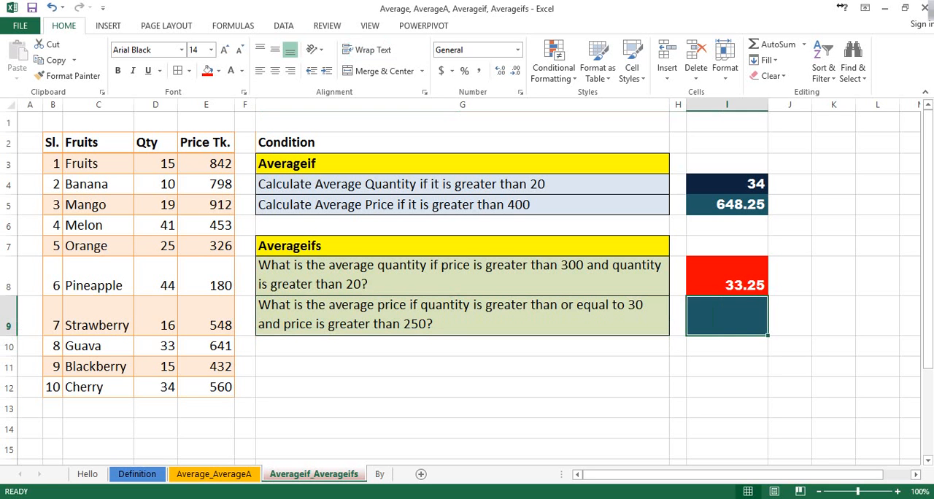
text(=averag)
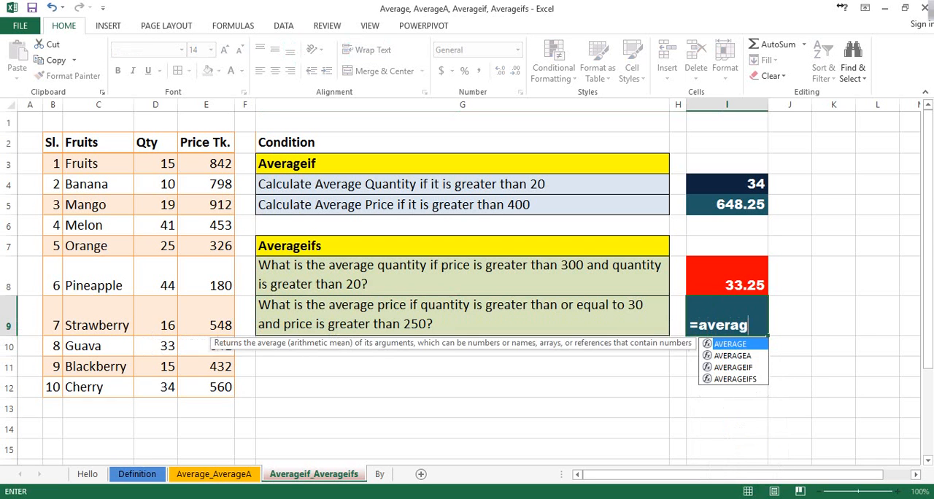
text(e i)
key(BackSpace)
key(BackSpace)
key(BackSpace)
key(BackSpace)
key(BackSpace)
key(Down)
key(Down)
key(Down)
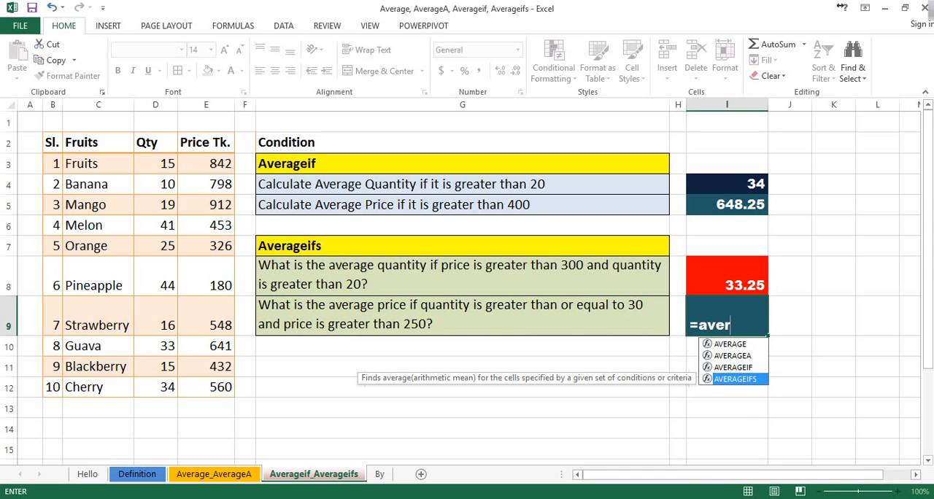
key(Tab)
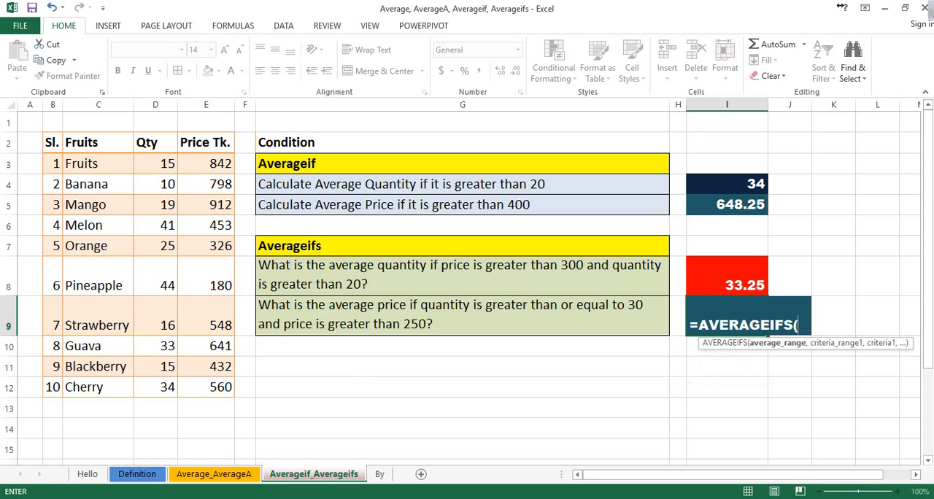
drag(206, 163, 212, 392)
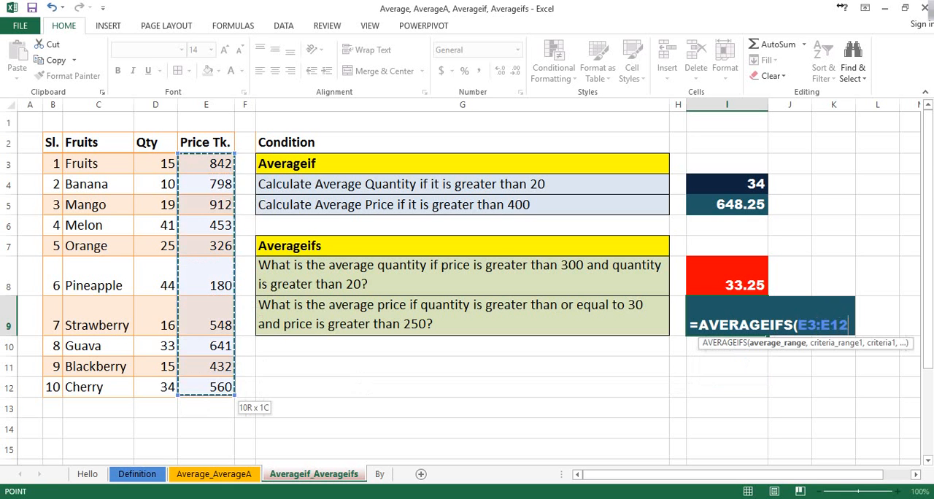
text(,)
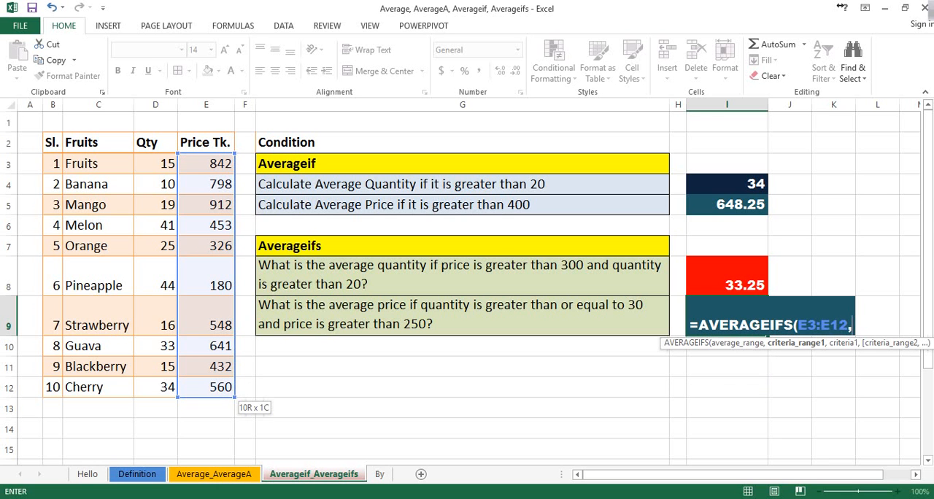
Add the quantities D3:D12 with the criterion ">30" as the first condition of the I9 formula.
drag(155, 164, 169, 391)
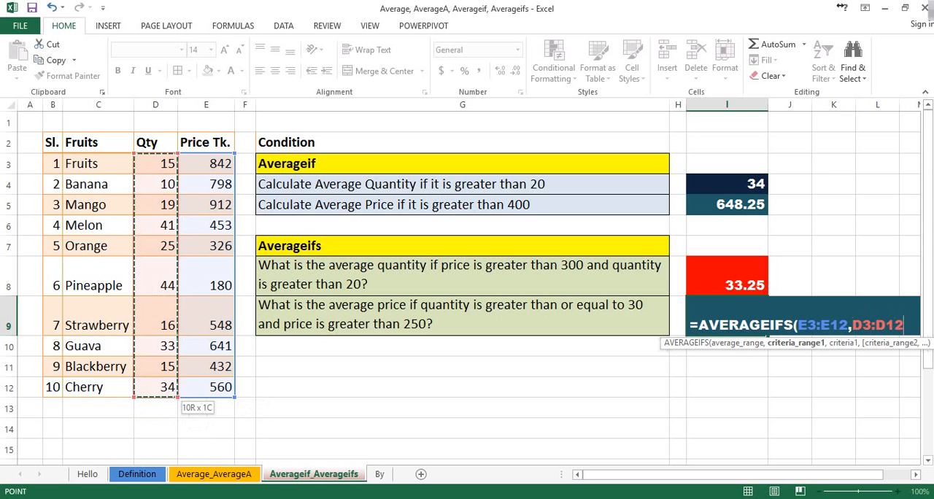
text(,)
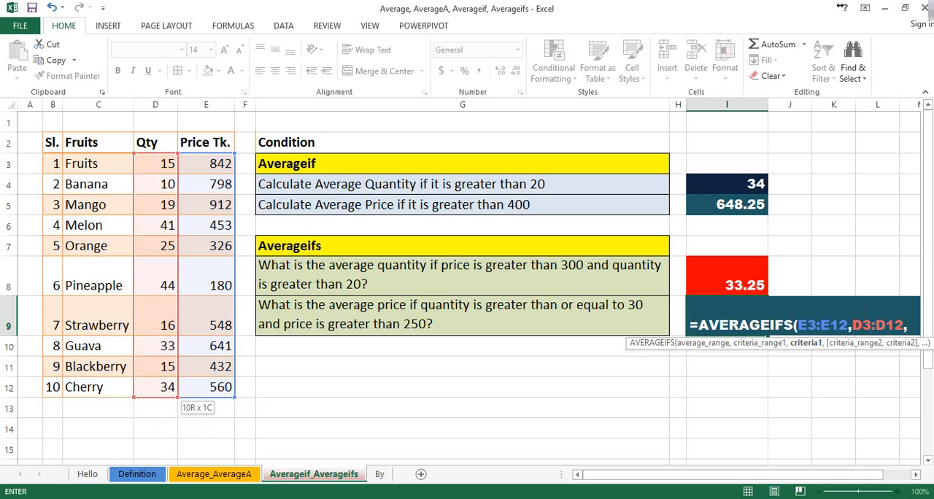
text(">)
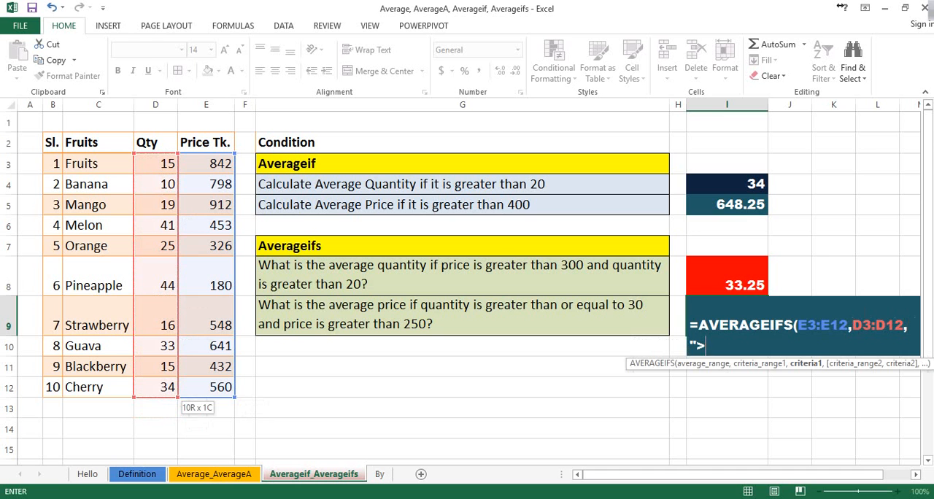
text(30",)
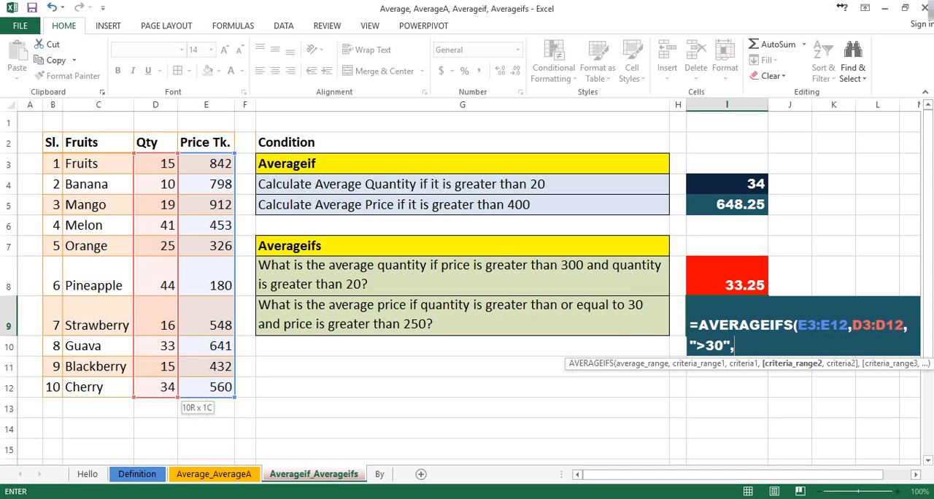
Add E3:E12 with the criterion ">250" as the second condition, complete the I9 formula and reselect the cell.
drag(206, 164, 212, 387)
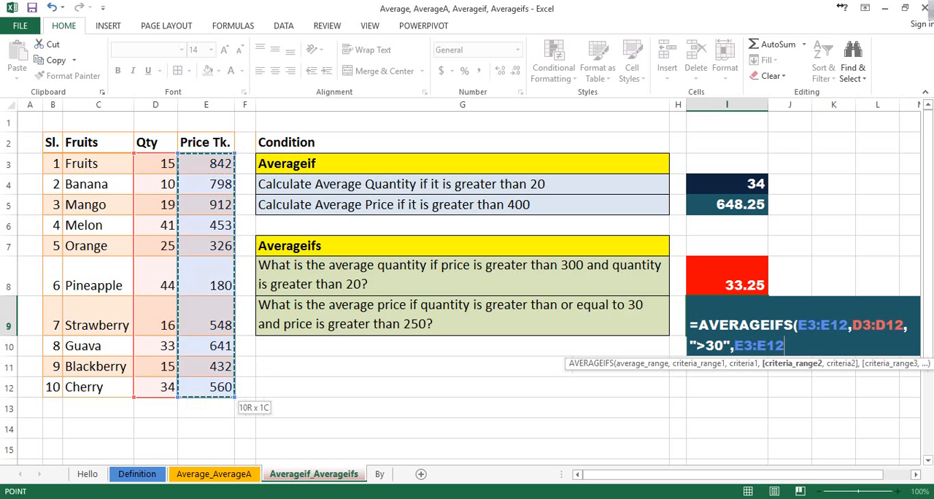
text(,)
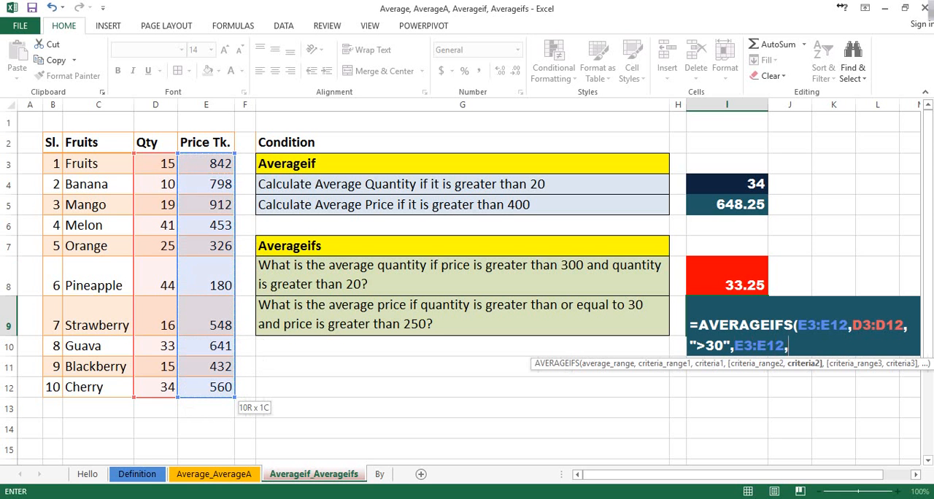
text(">250"))
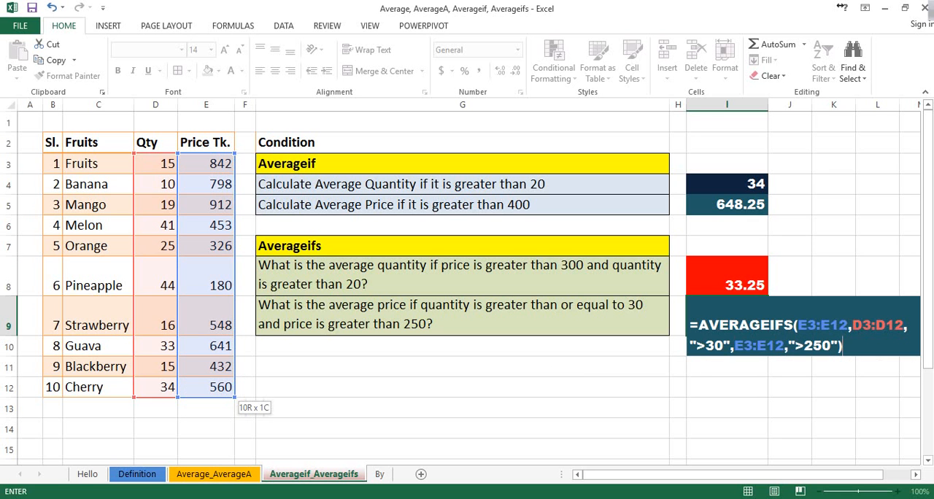
key(Return)
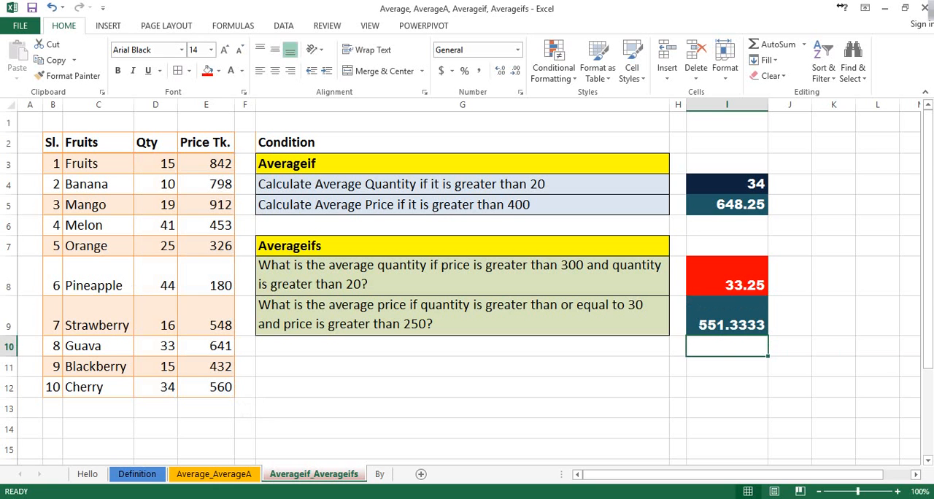
key(Up)
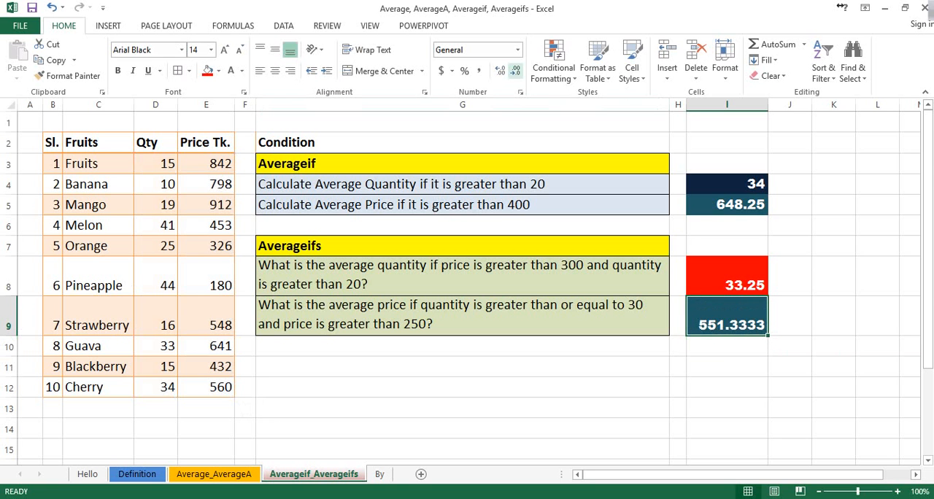
Format the average price result in cell I9 to show two decimal places and deselect the cell.
click(515, 70)
click(515, 70)
click(515, 71)
click(516, 70)
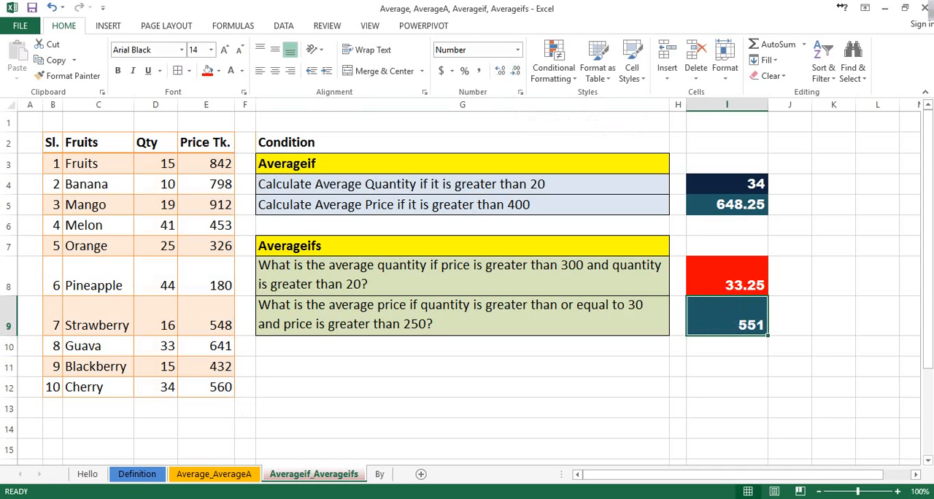
click(499, 71)
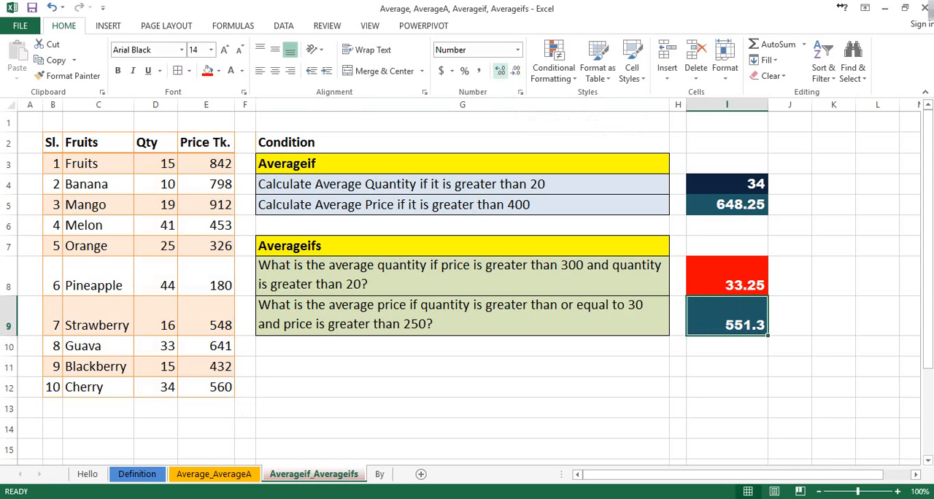
click(500, 71)
drag(463, 366, 463, 386)
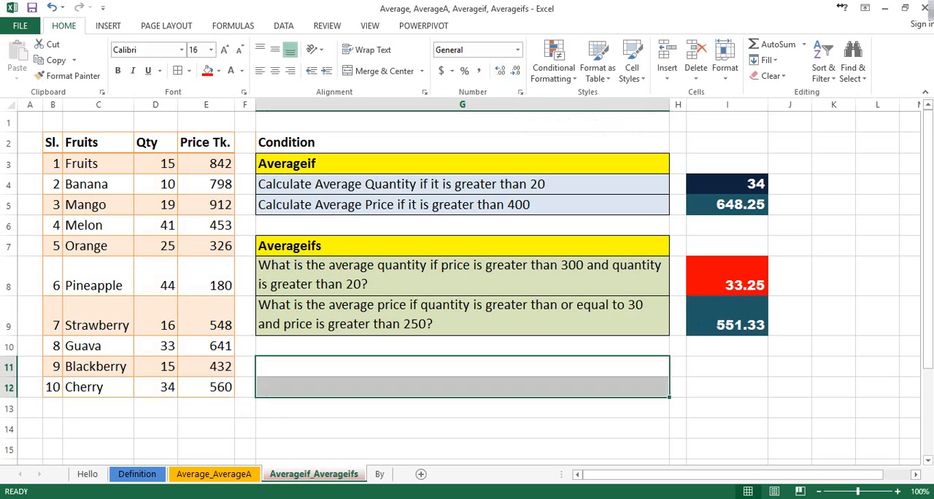
Review the average price result in I9 and switch to the By worksheet.
click(727, 317)
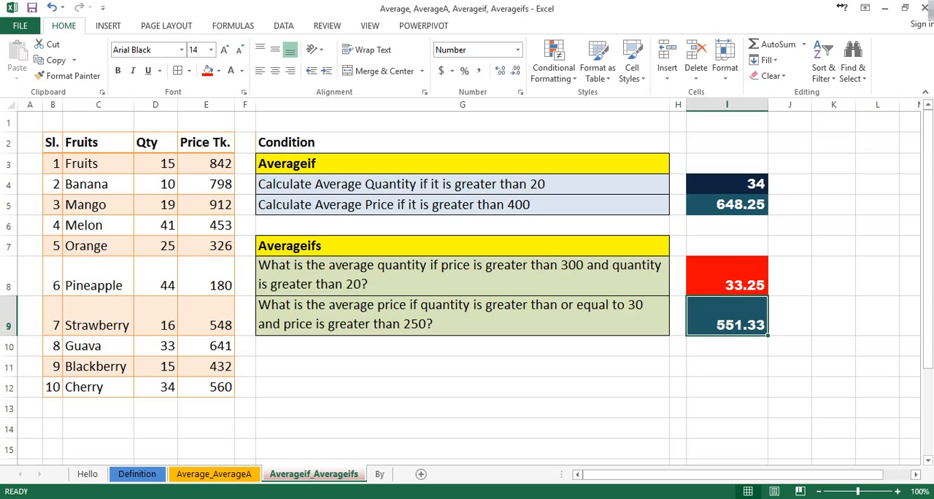
click(462, 387)
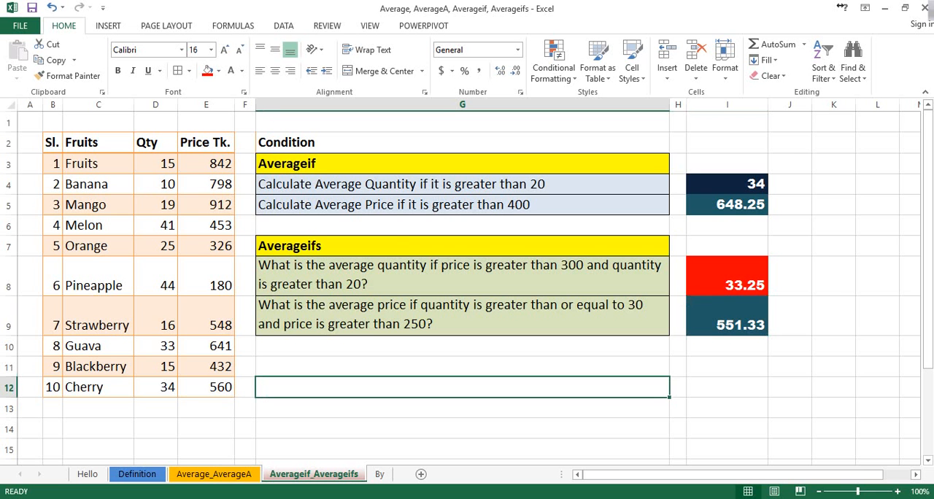
click(380, 474)
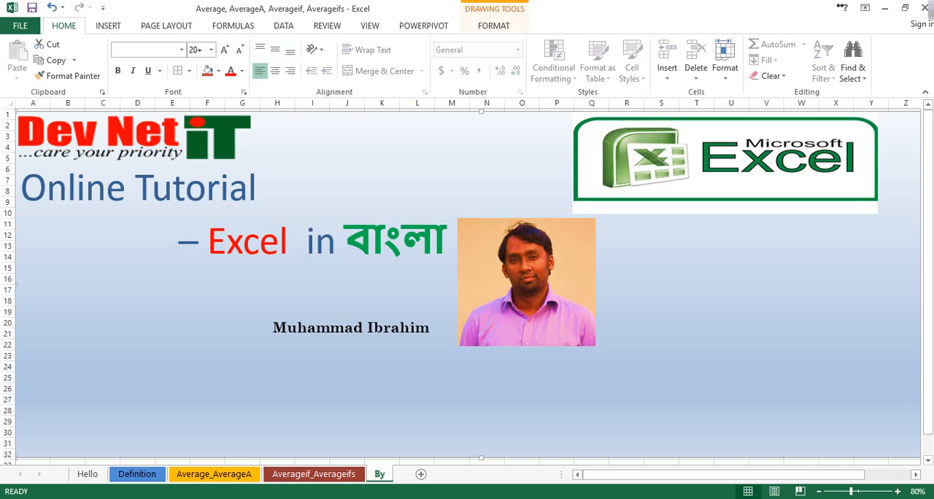